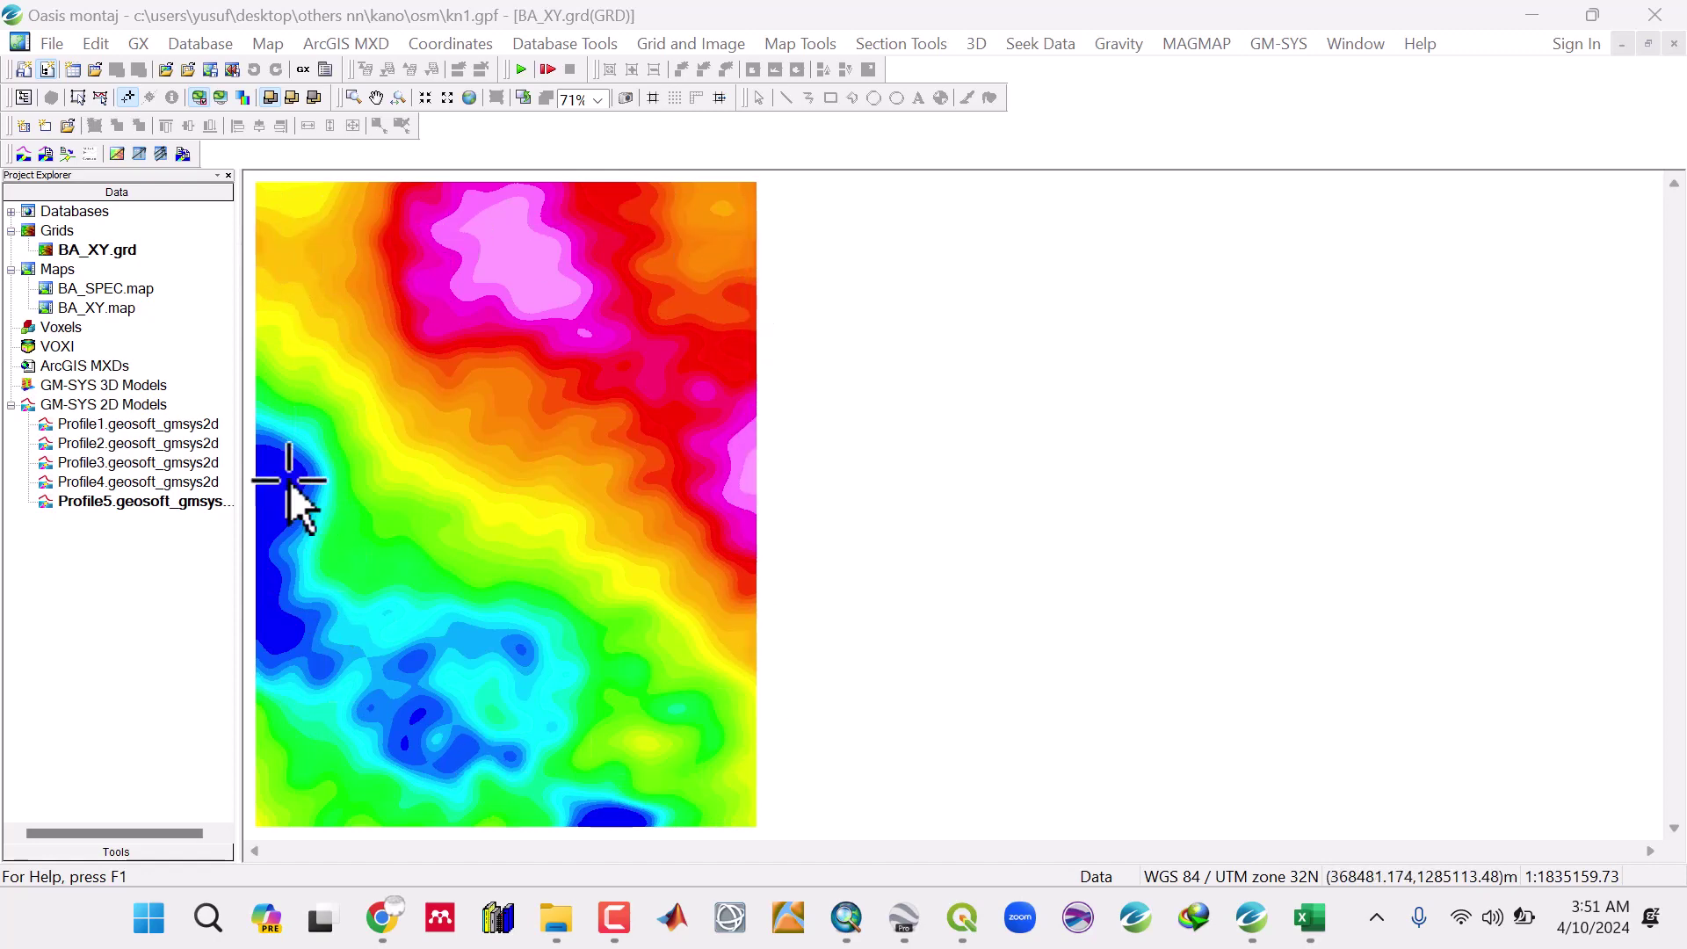
# Open the BA_SPEC power spectrum map and the Profile1 GM-SYS 2D crustal model
pyautogui.doubleClick(106, 289)
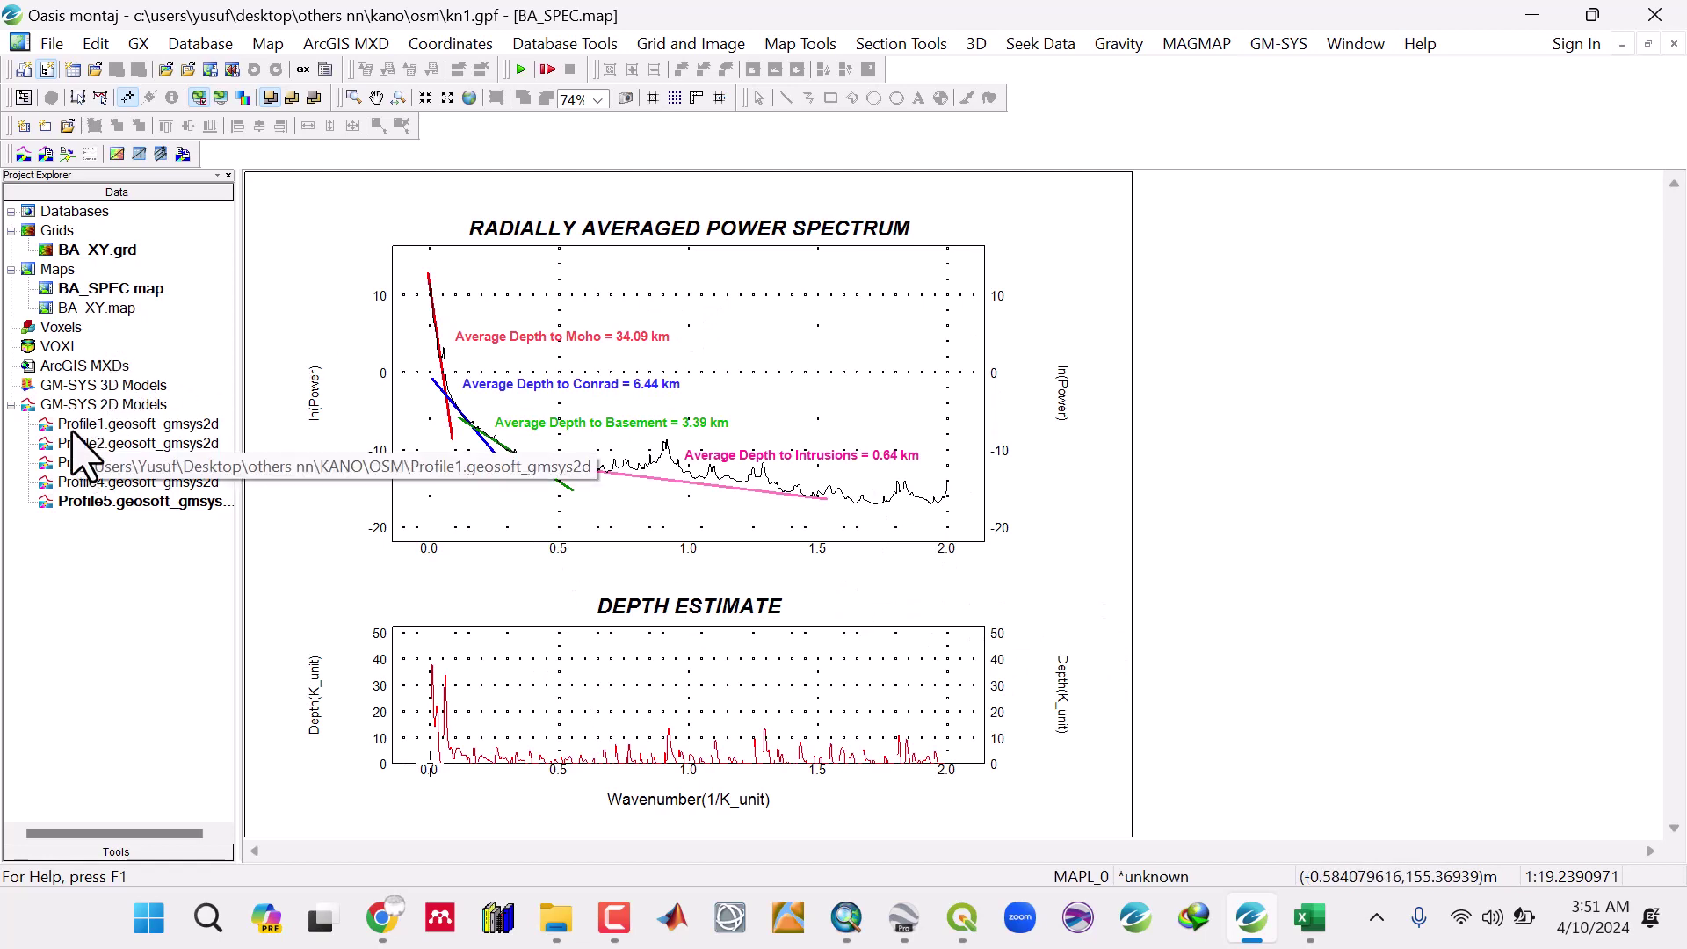
pyautogui.doubleClick(125, 425)
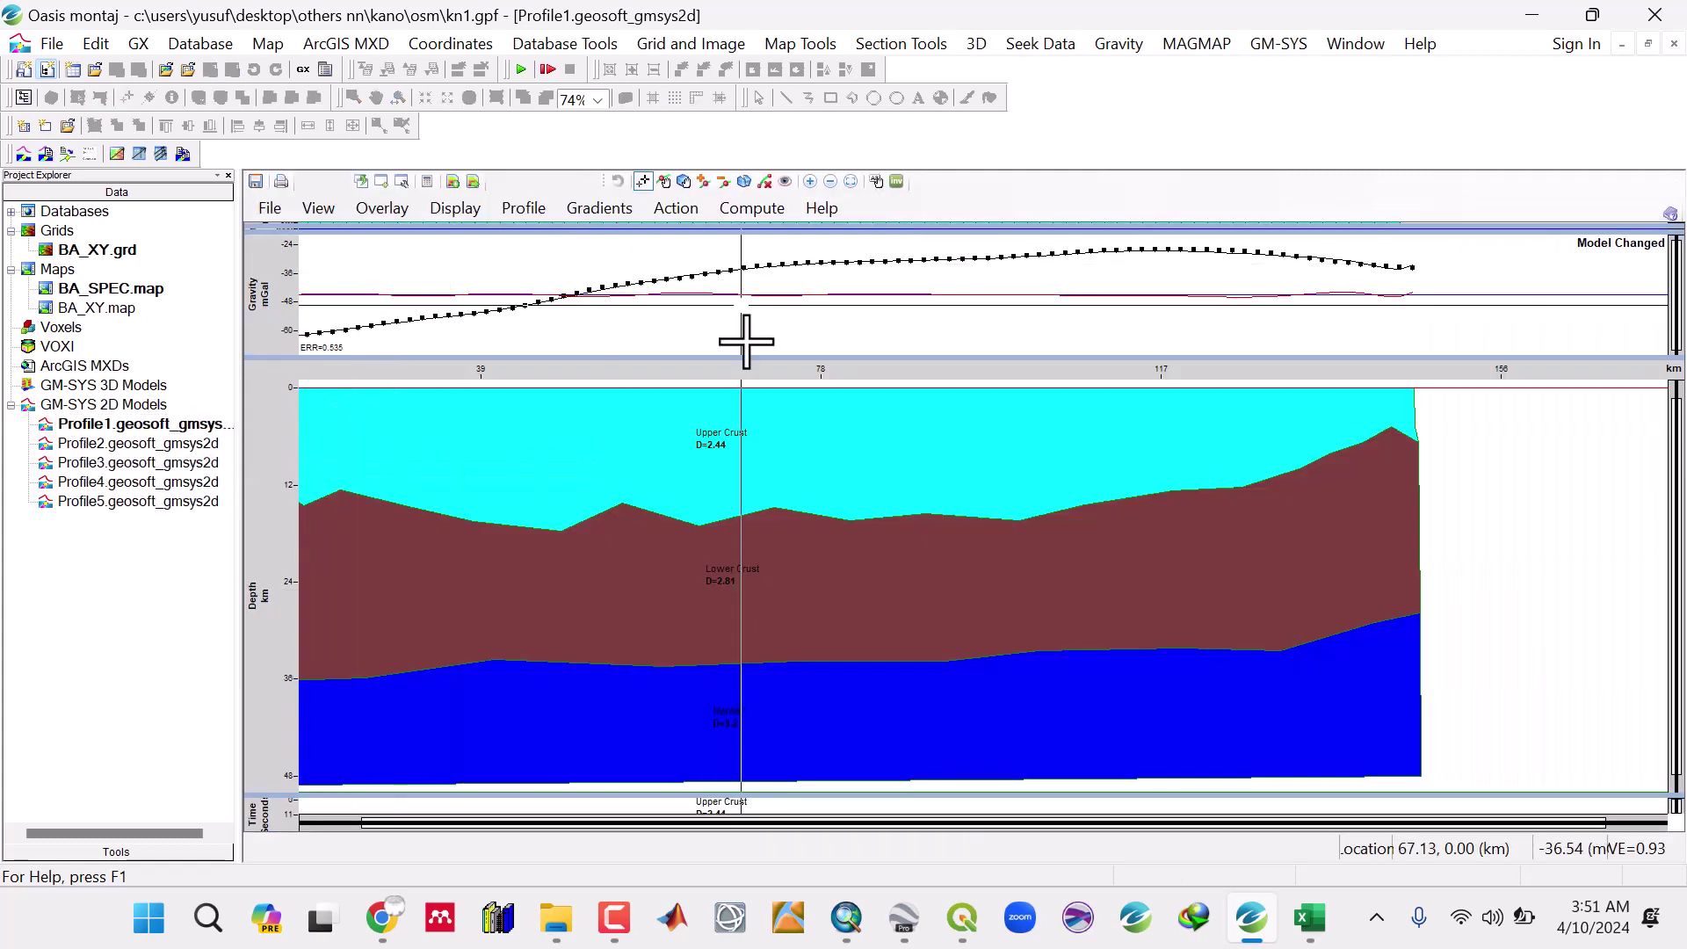
# Open the Profile2 through Profile5 crustal models, then bring up the Empirical Relations workbook
pyautogui.doubleClick(137, 443)
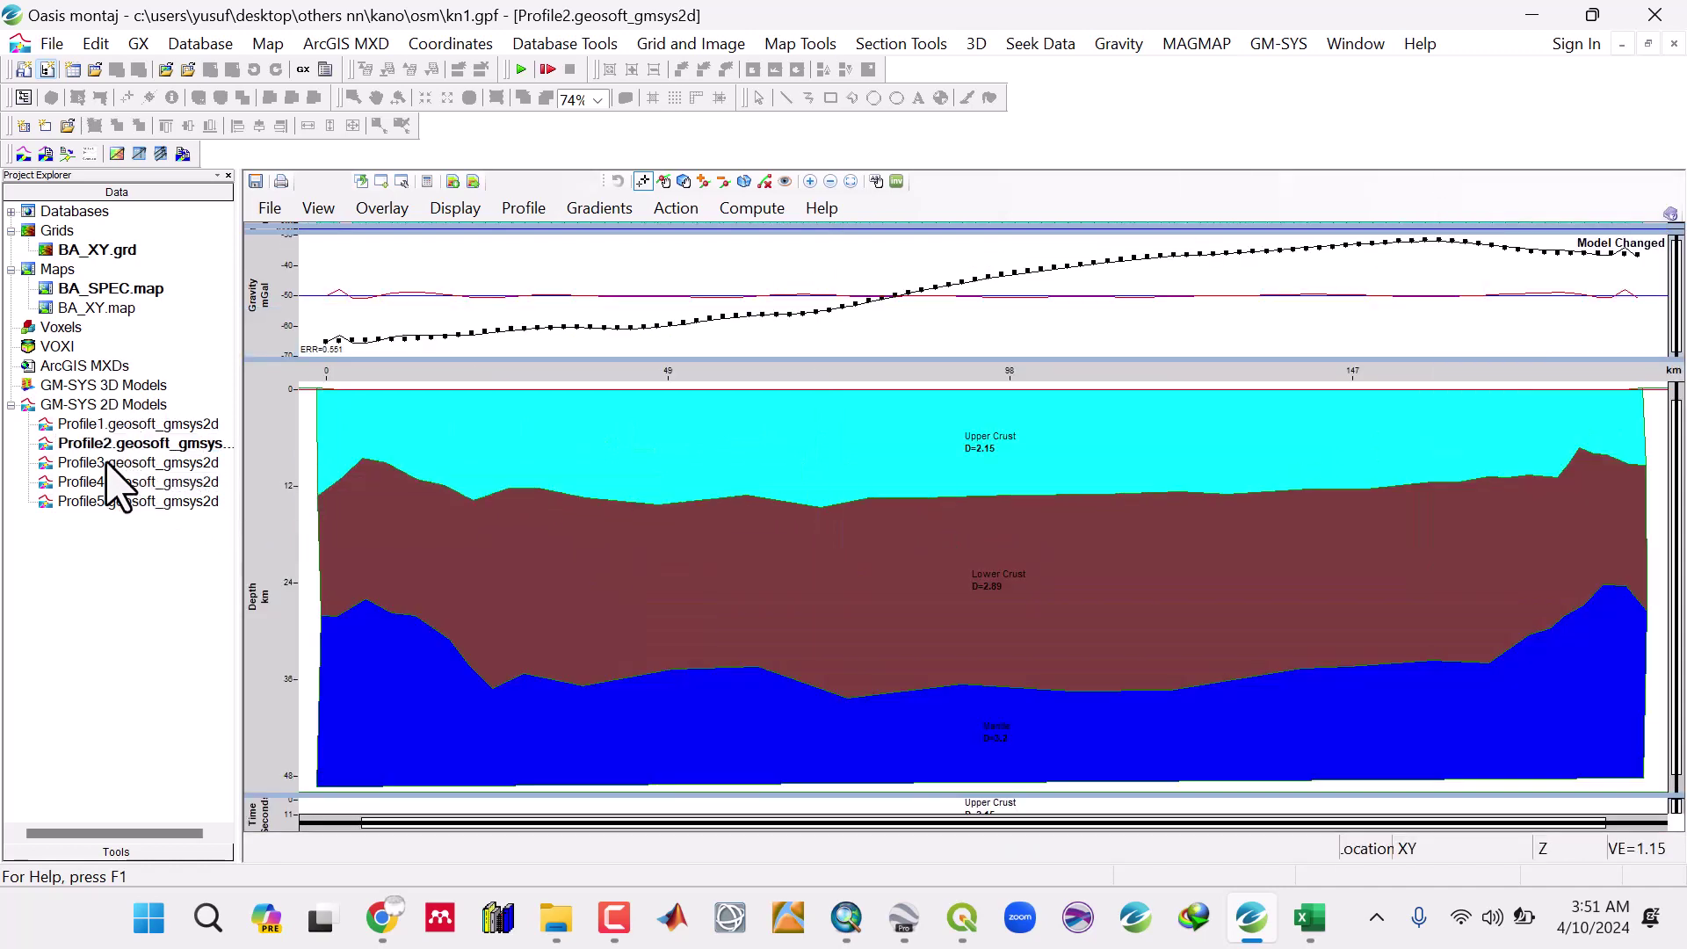
pyautogui.click(138, 462)
pyautogui.doubleClick(119, 492)
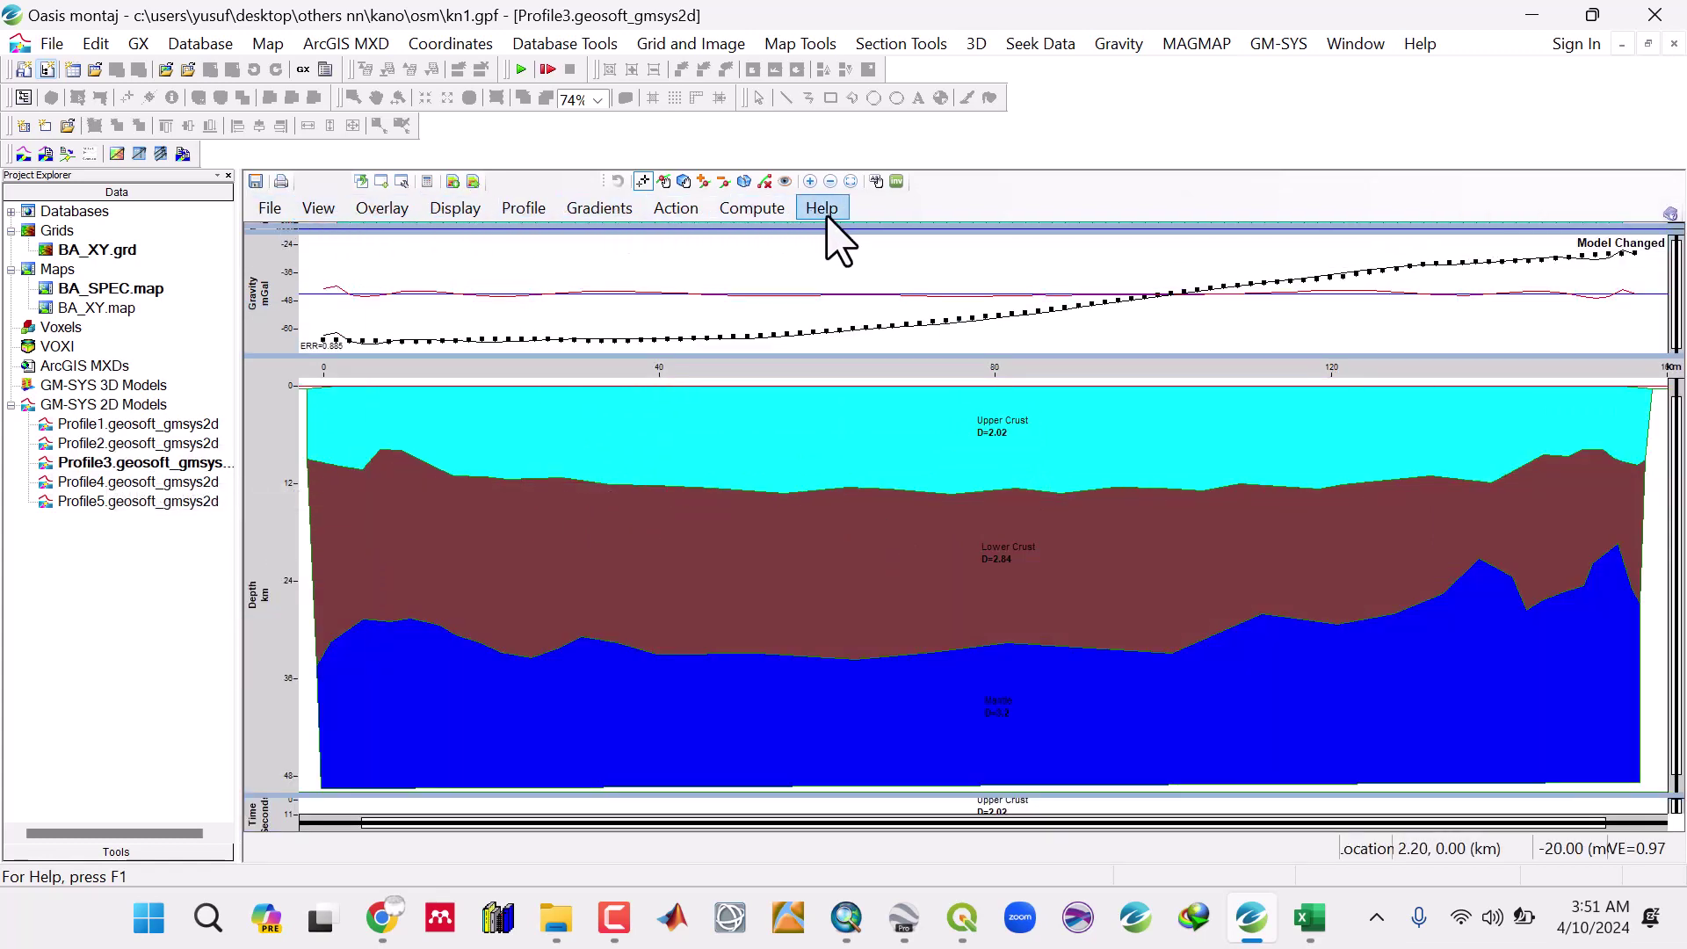
pyautogui.doubleClick(138, 482)
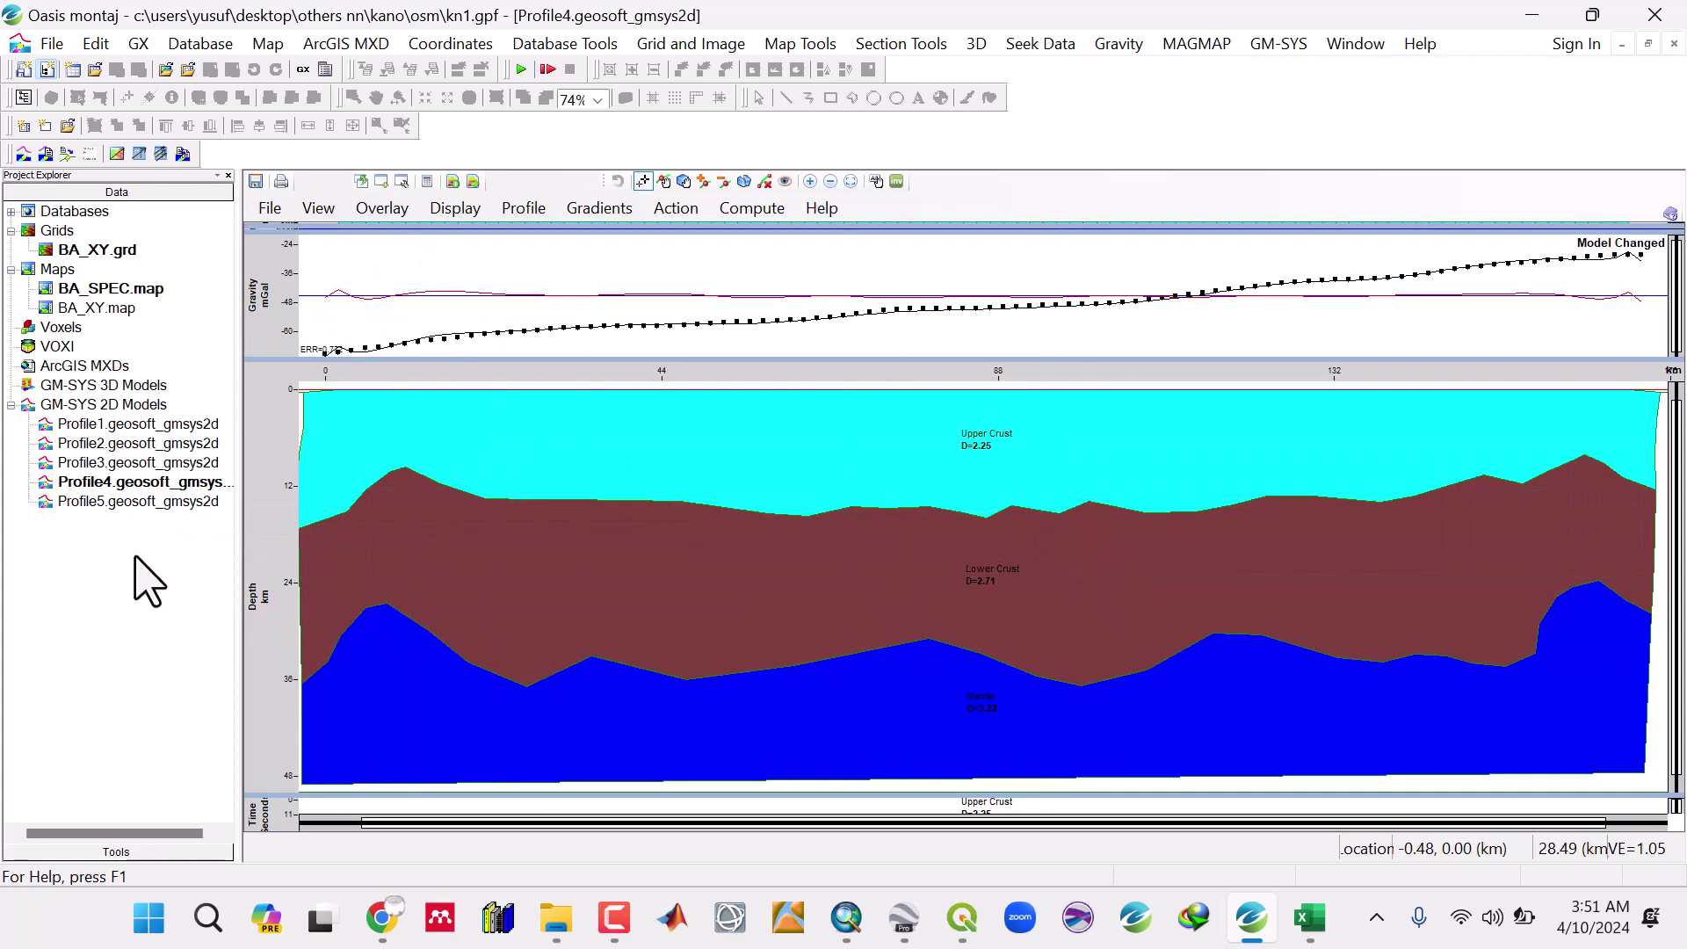
pyautogui.doubleClick(94, 503)
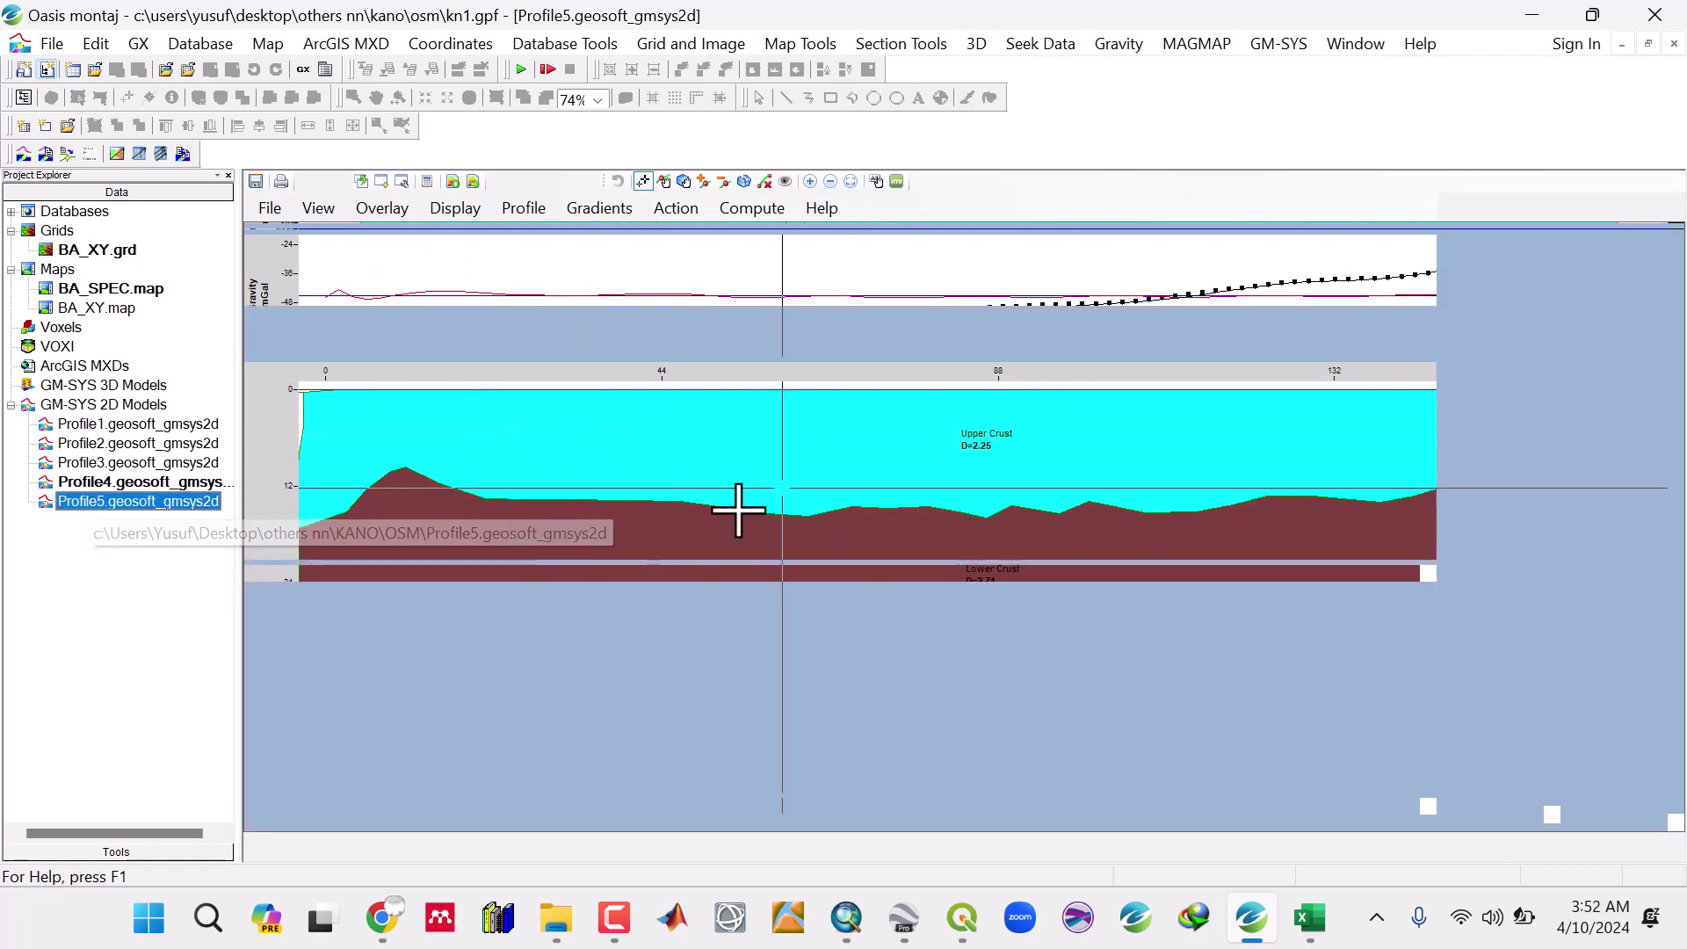
pyautogui.click(1312, 916)
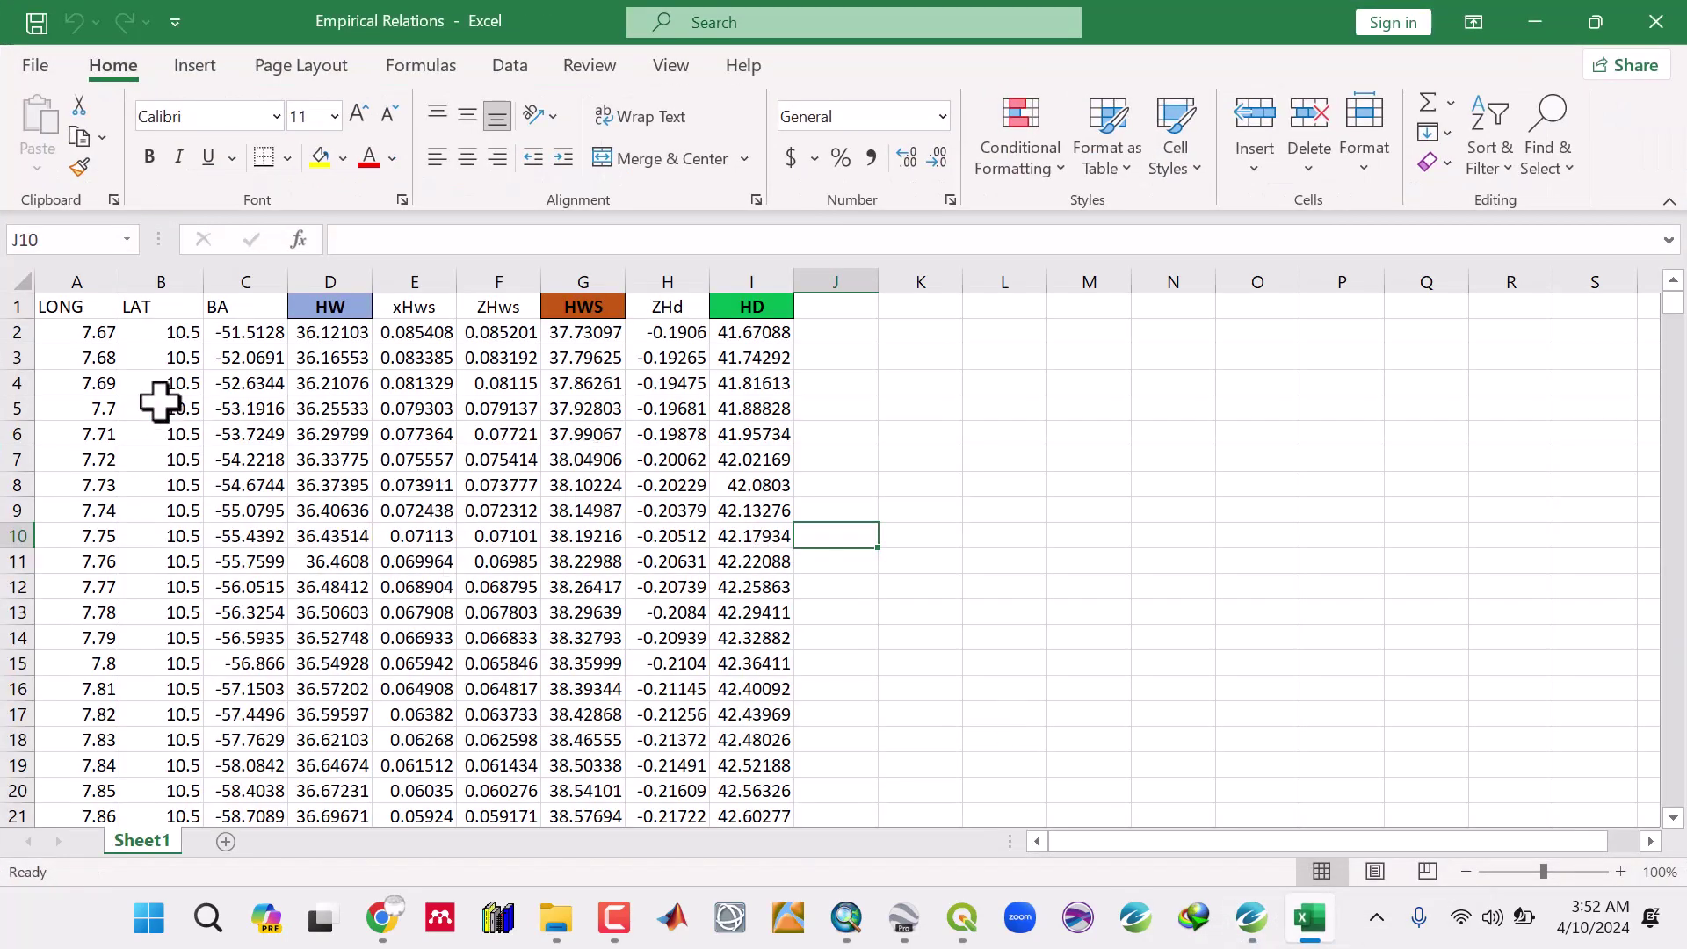
# Inspect the top depth rows and cell G16's HWS formula, then minimise Excel
pyautogui.moveTo(77, 308); pyautogui.dragTo(666, 589)
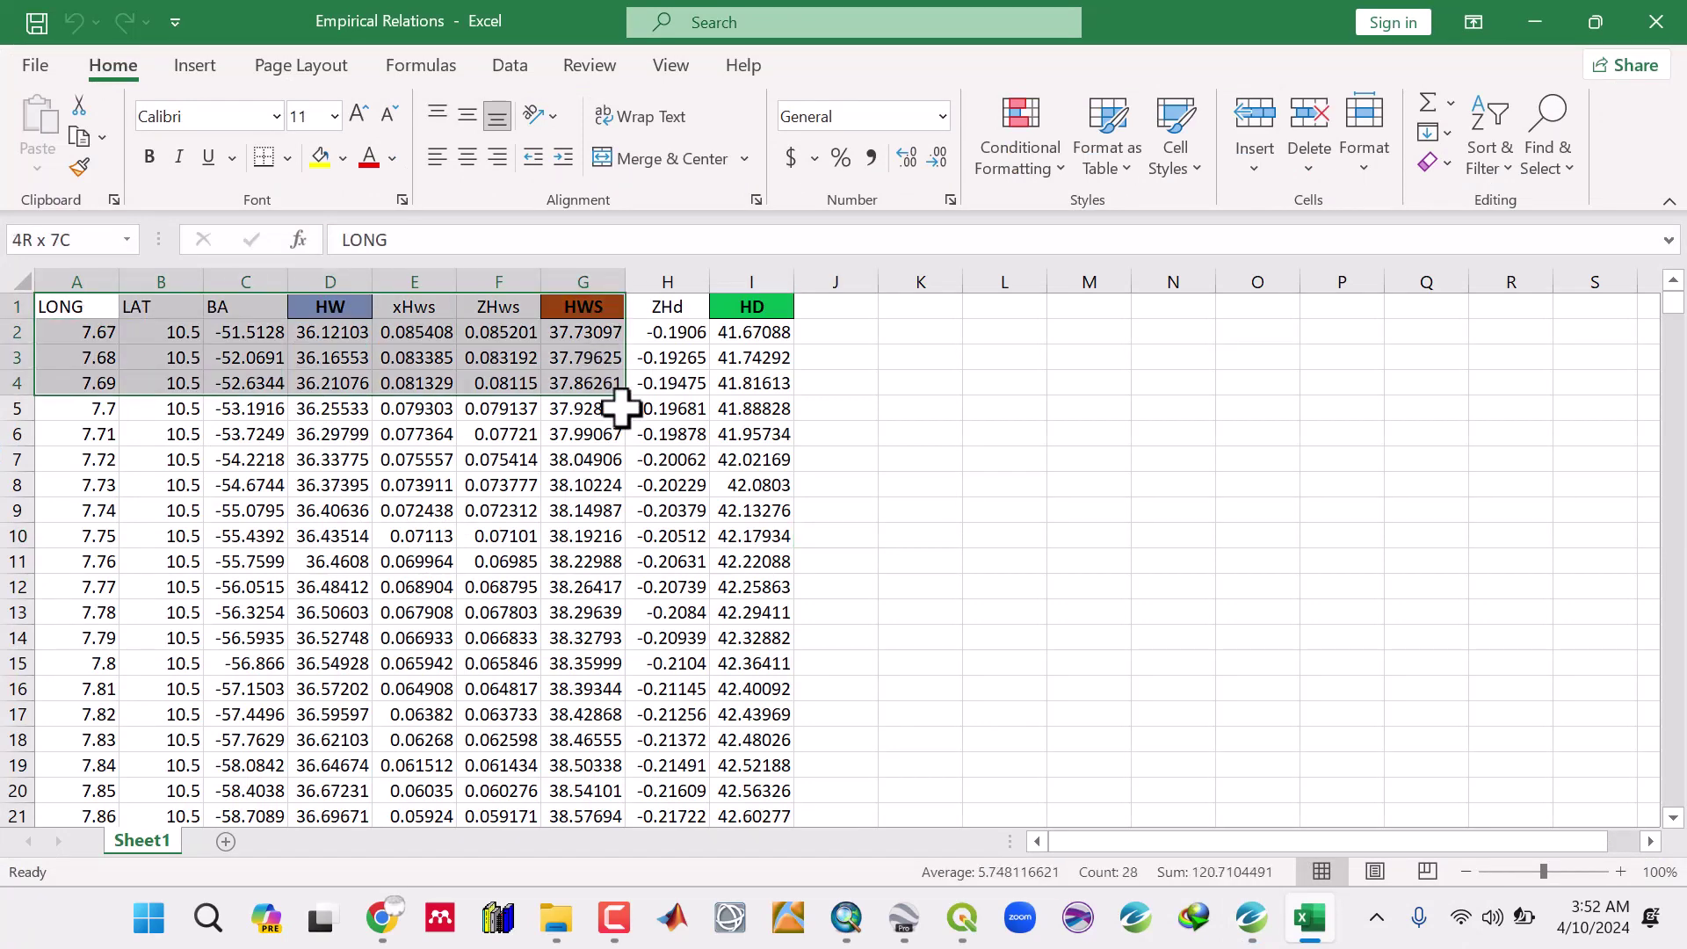
pyautogui.click(617, 686)
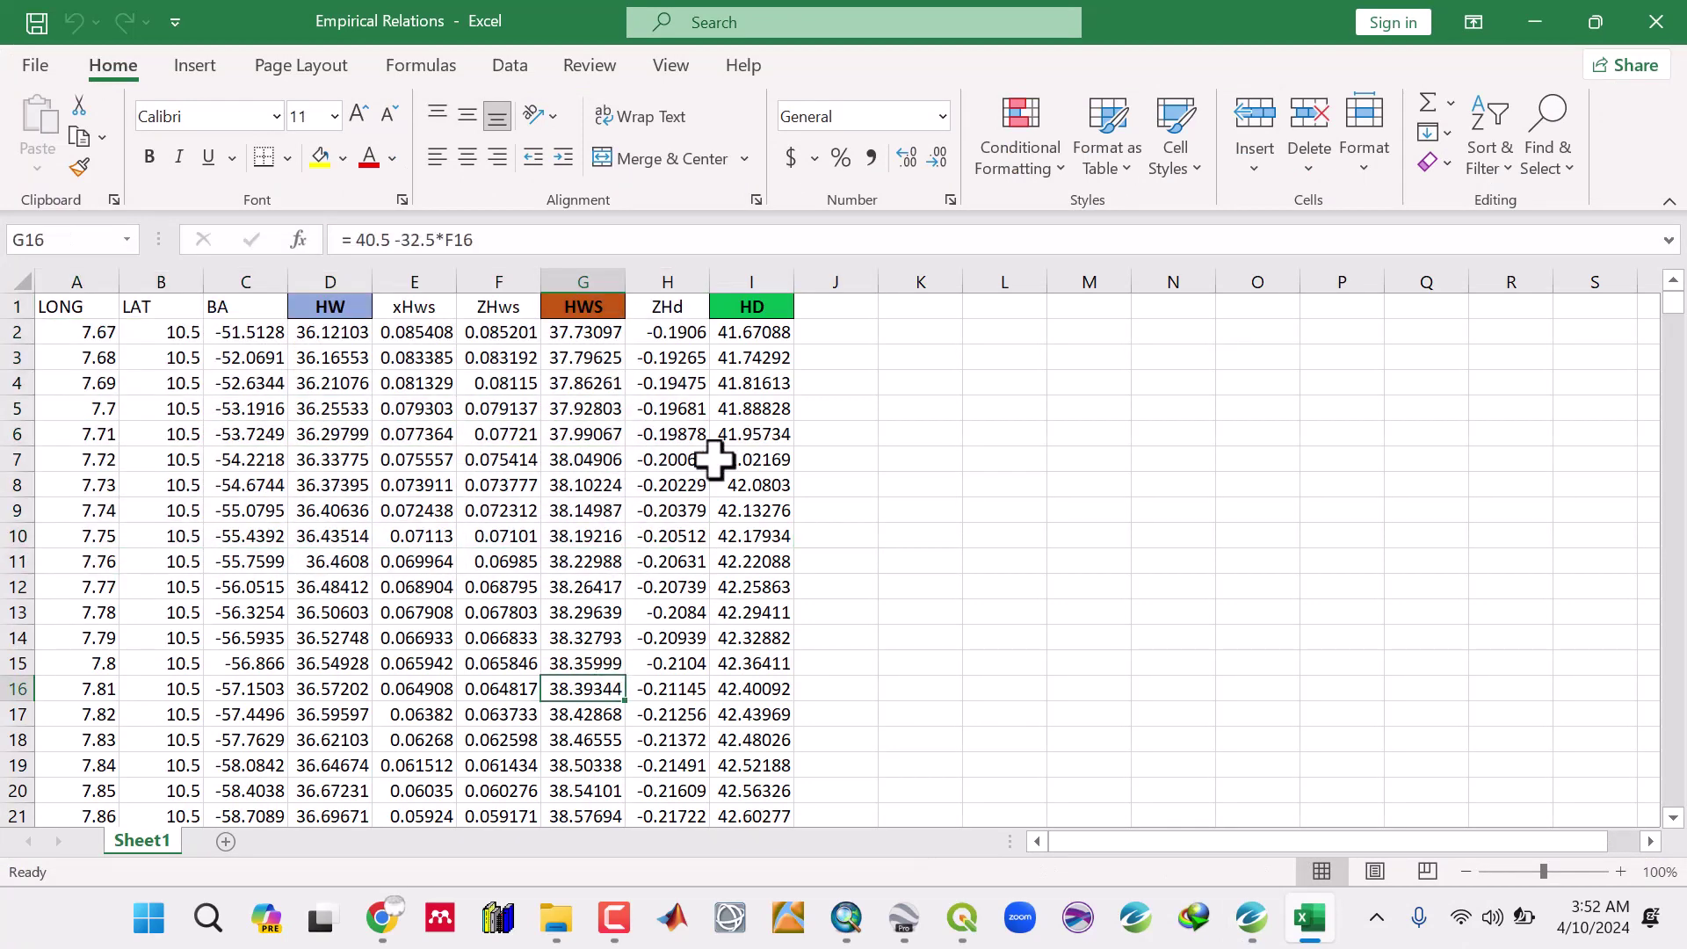
pyautogui.click(1535, 23)
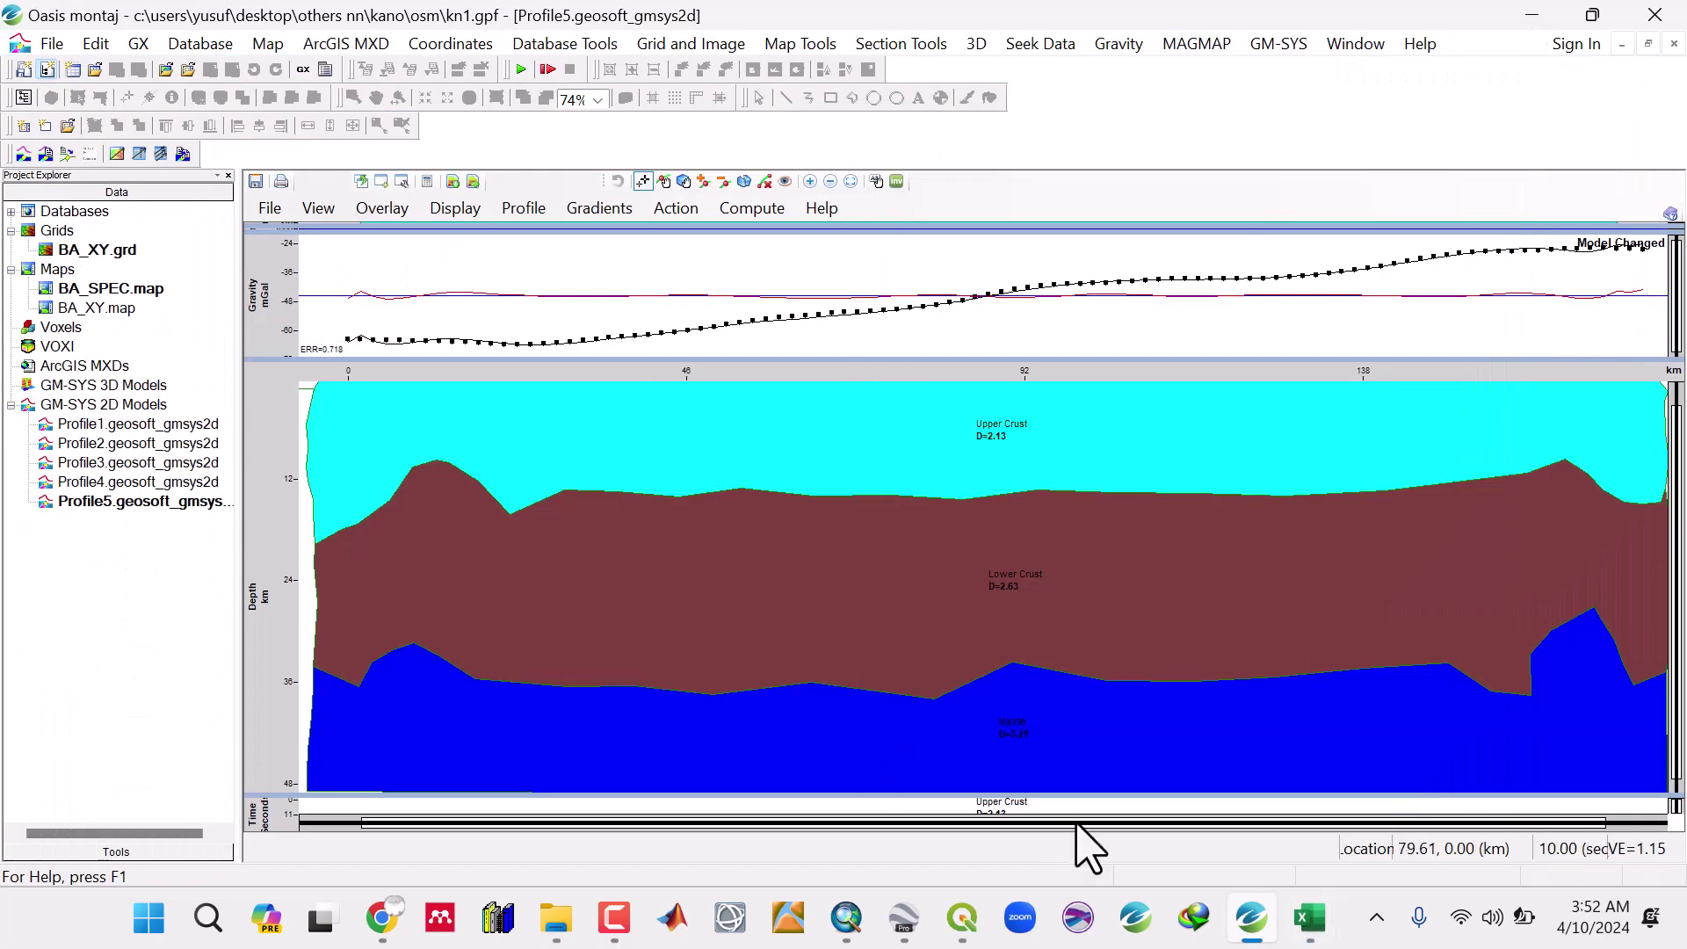
# Review the ArcMap BA_LL Bouguer anomaly layout, then switch to the empty QGIS project
pyautogui.click(848, 917)
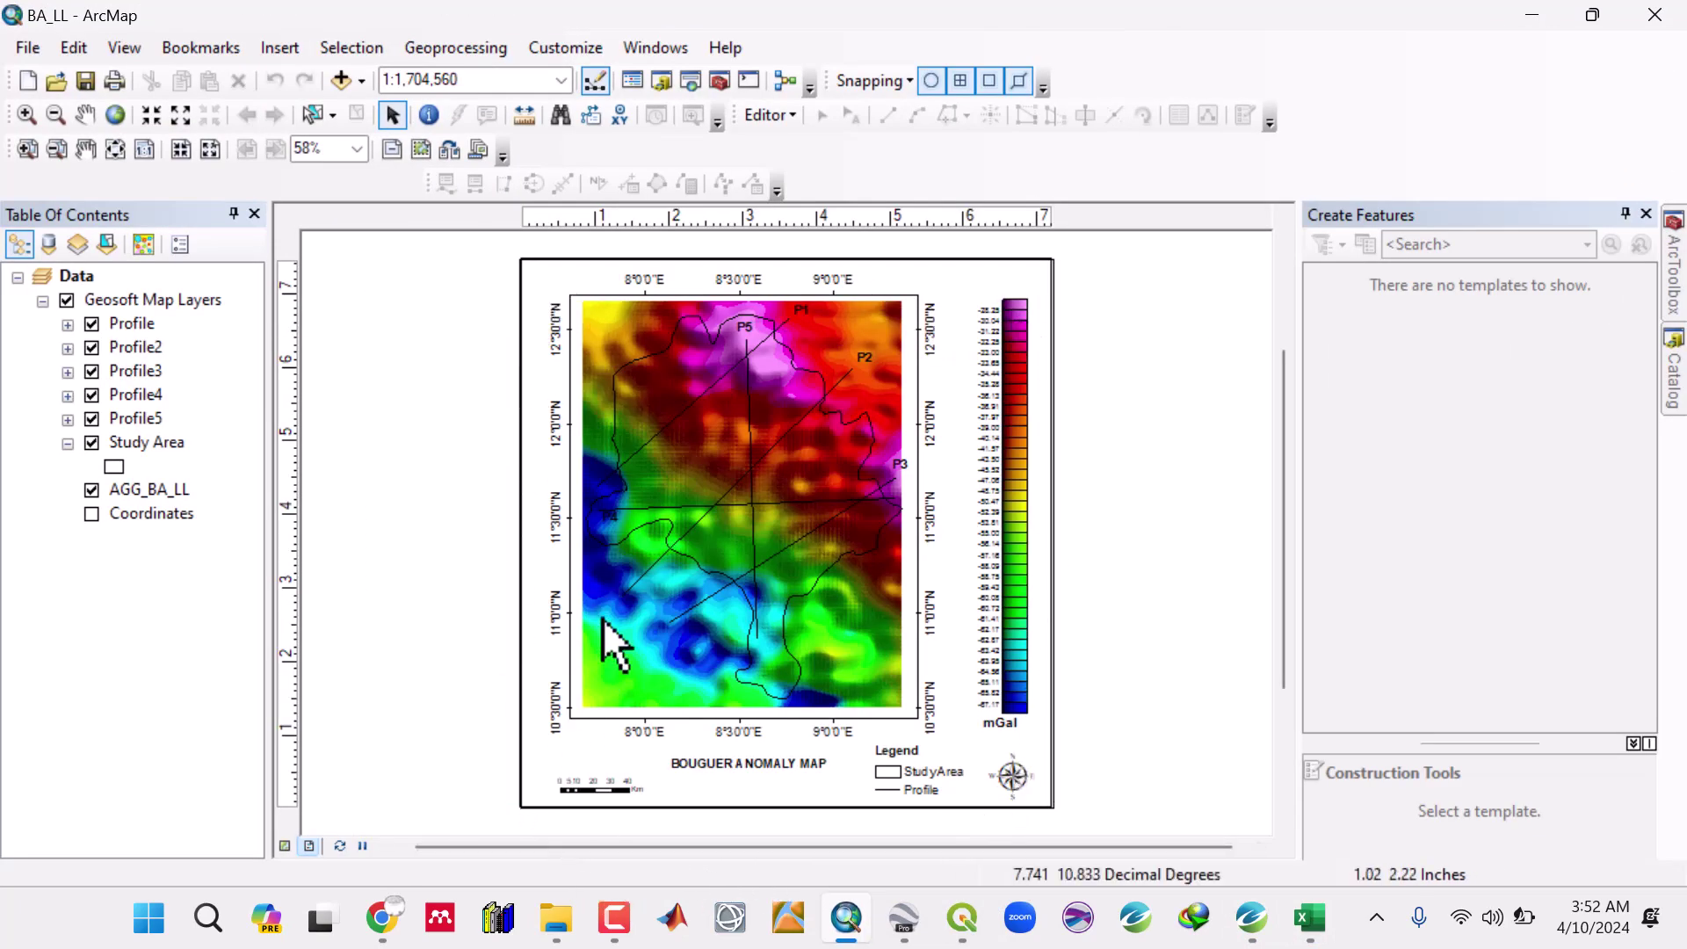
pyautogui.moveTo(905, 918)
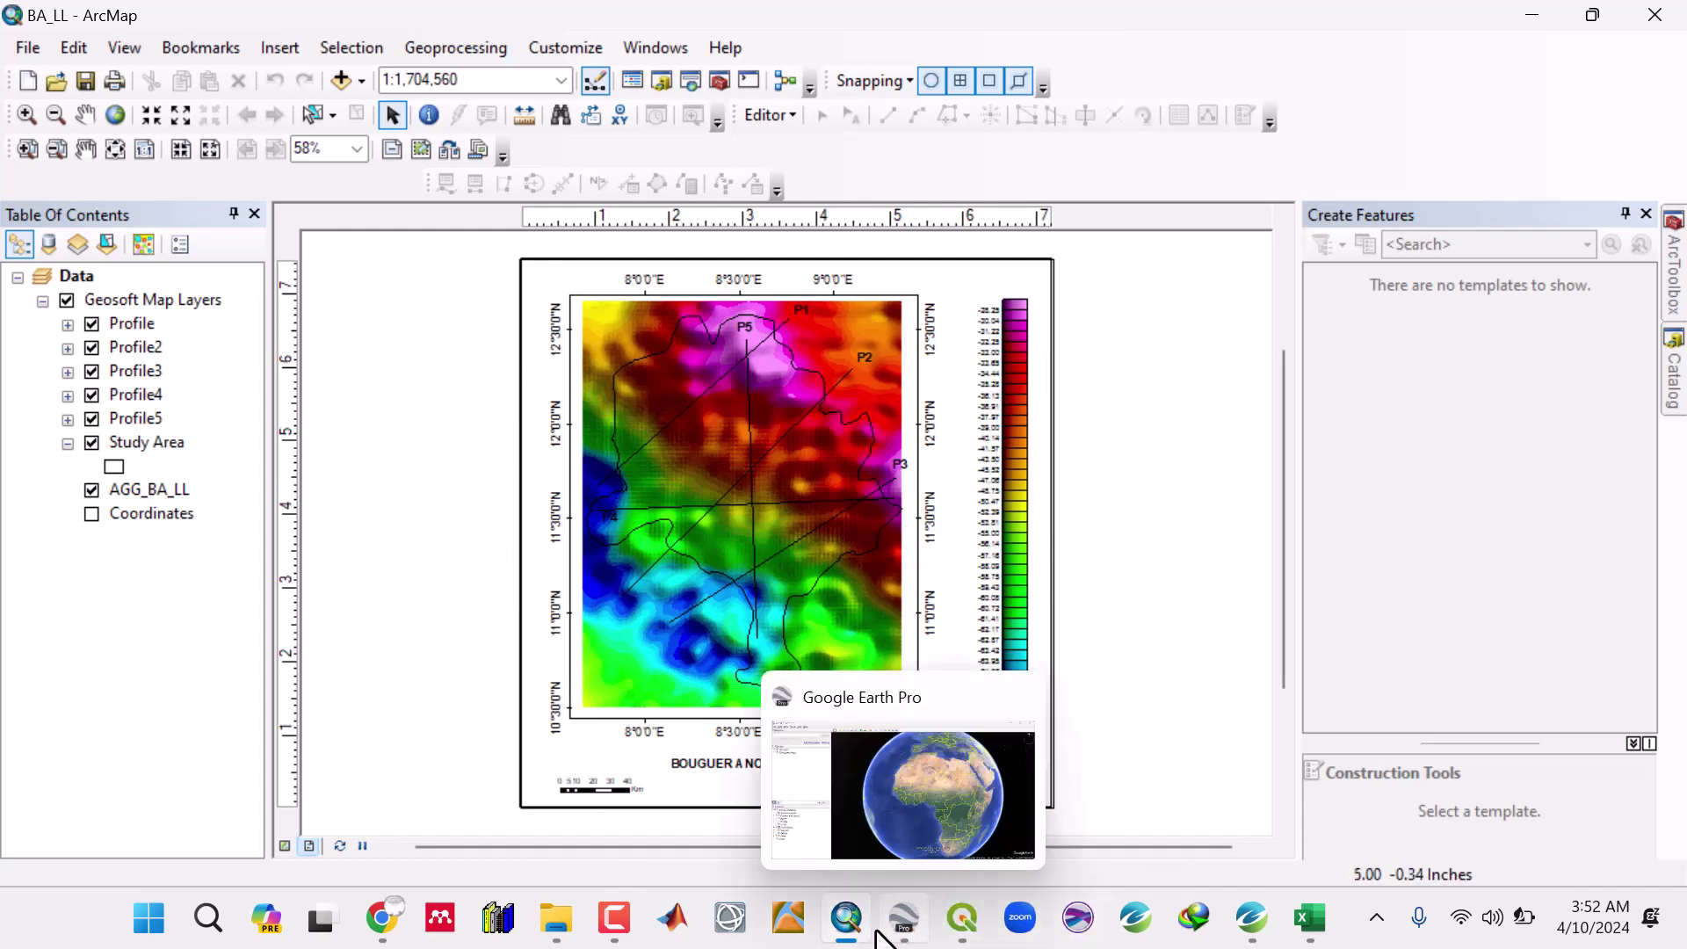
pyautogui.click(962, 917)
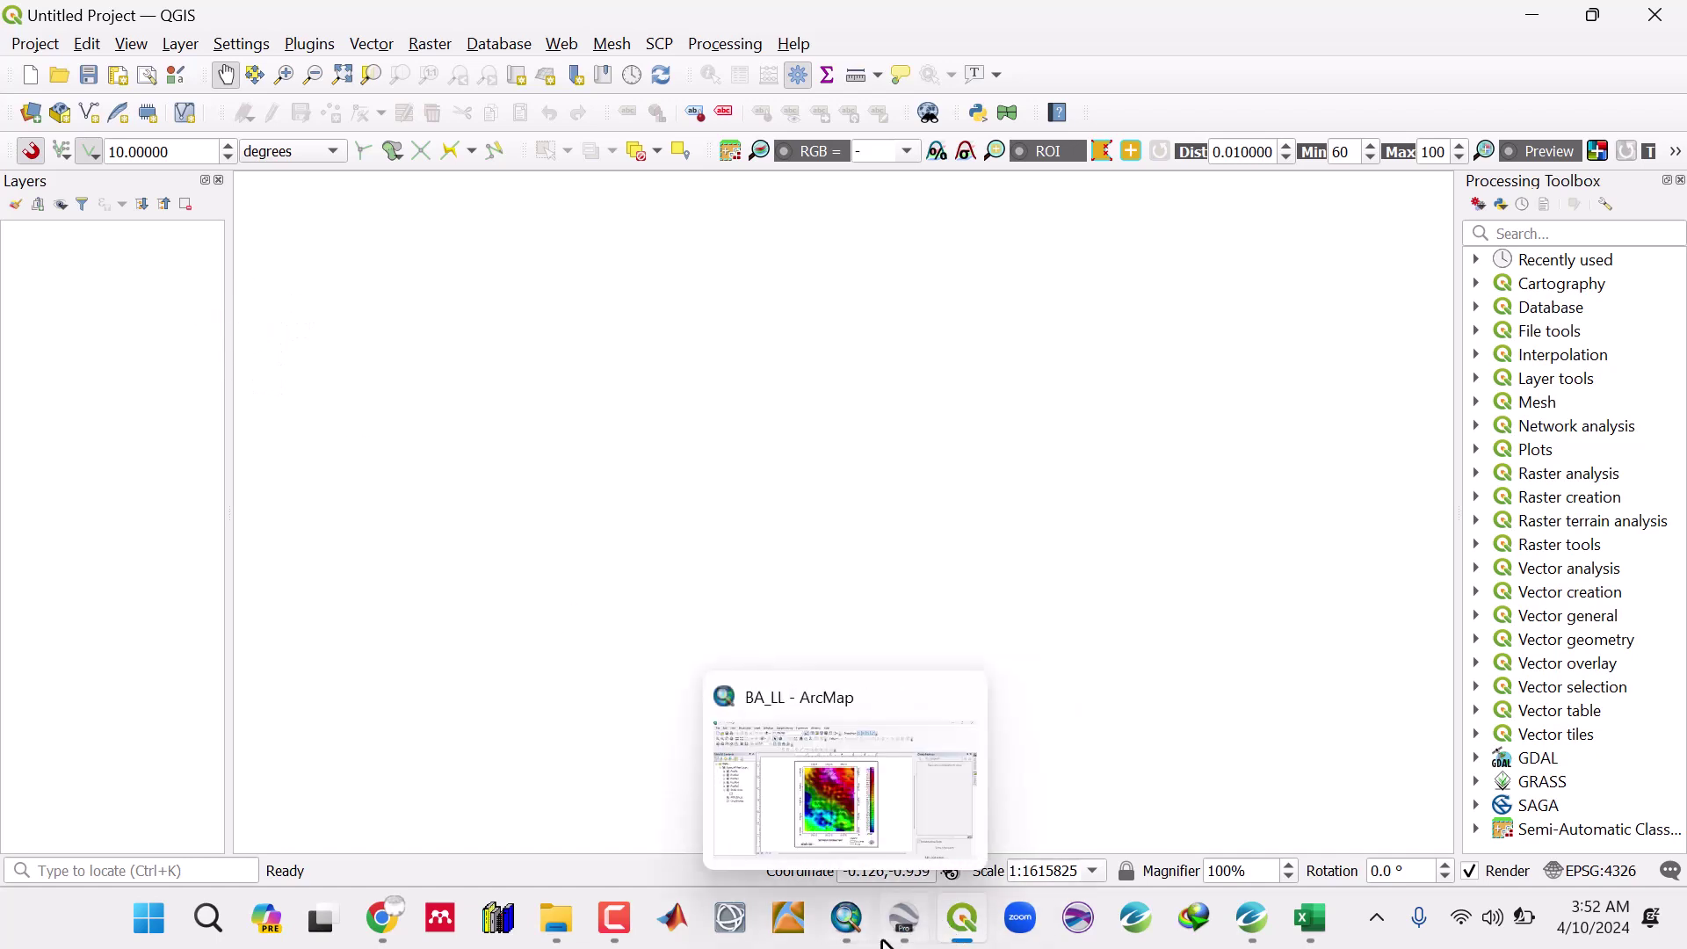
# Rotate the Google Earth Pro globe across Africa toward Arabia, then minimise it
pyautogui.click(906, 916)
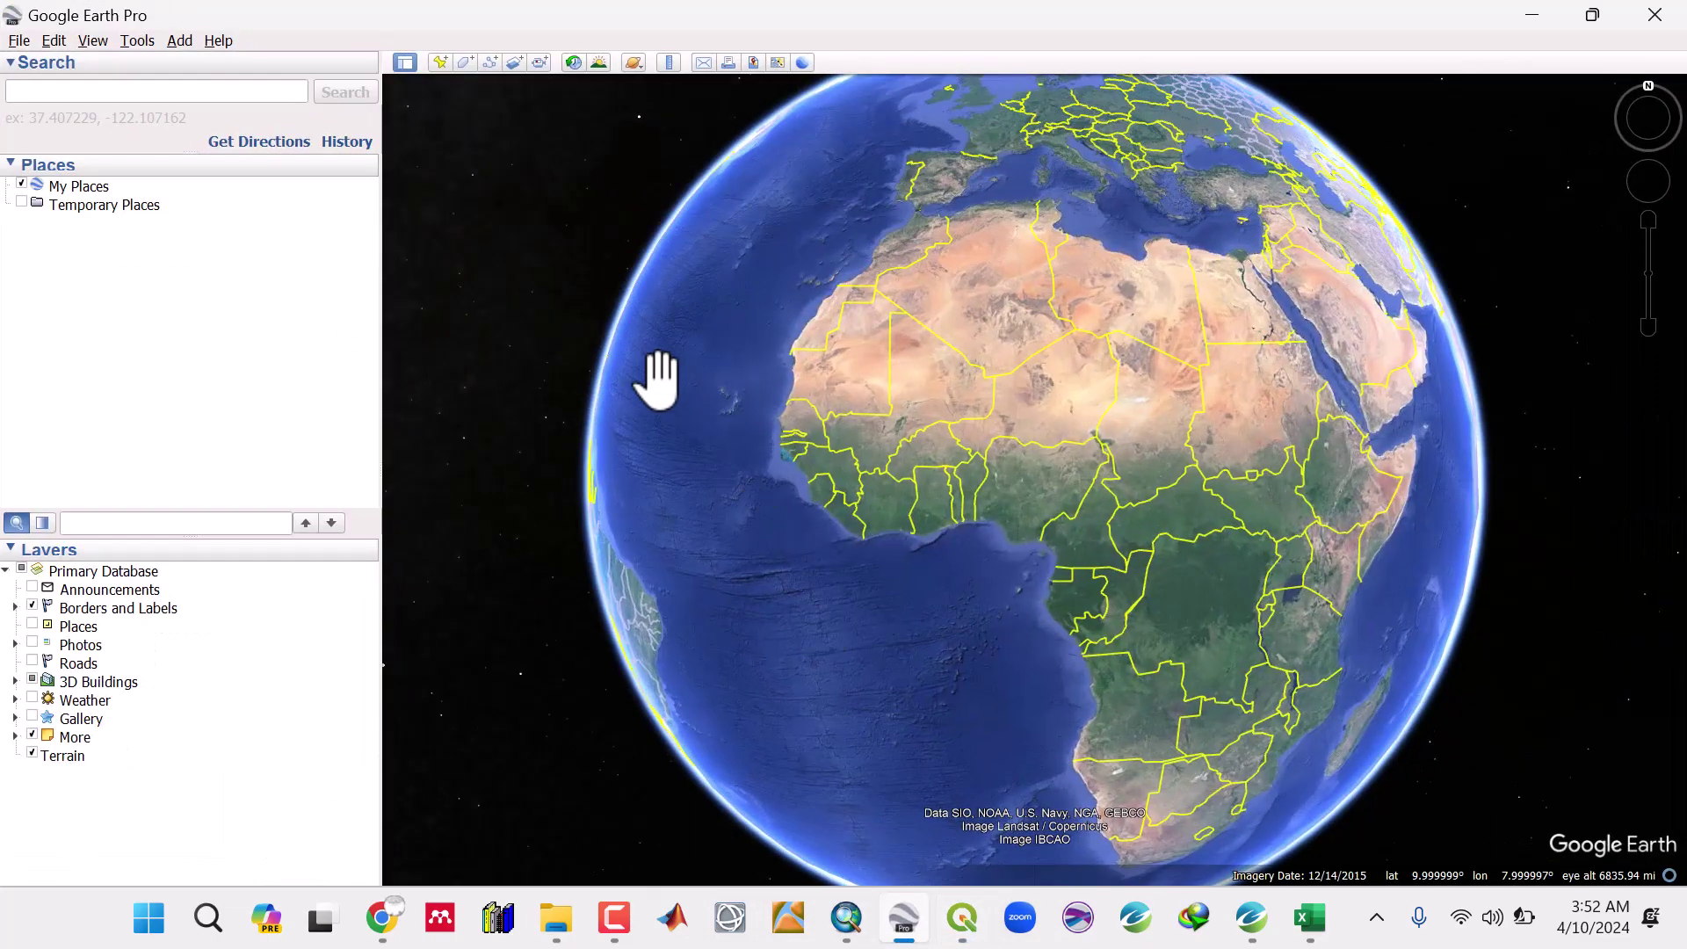
pyautogui.moveTo(1029, 461)
pyautogui.mouseDown()
pyautogui.moveTo(804, 548)
pyautogui.moveTo(1004, 455)
pyautogui.mouseUp()
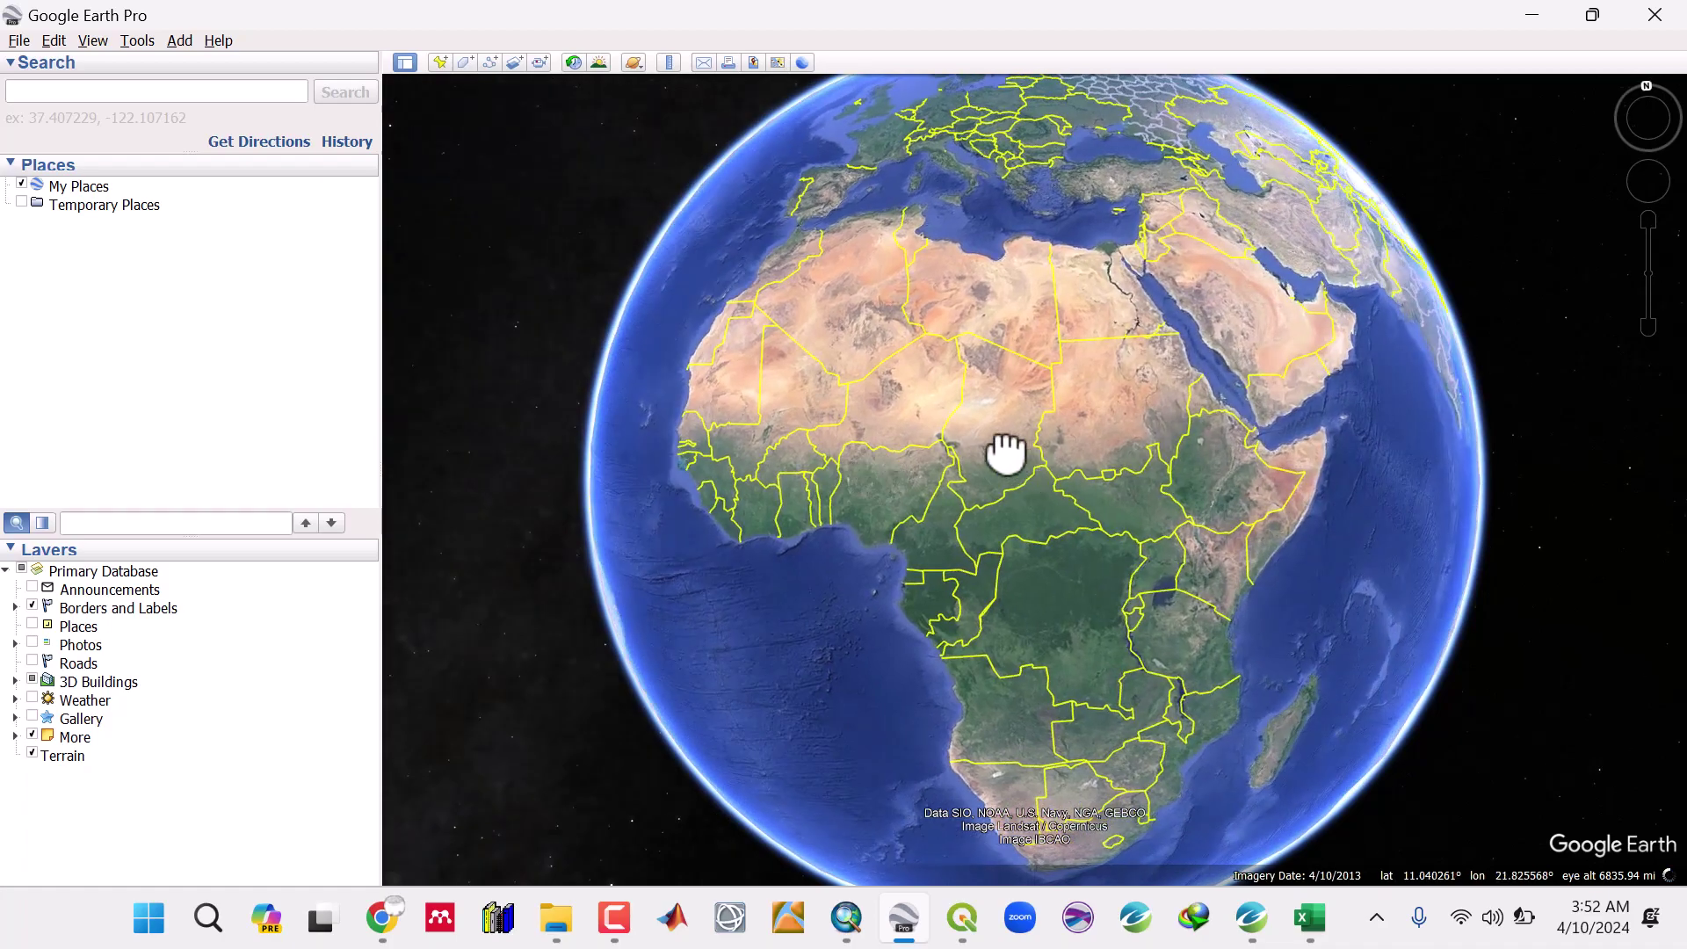
pyautogui.moveTo(1005, 454)
pyautogui.mouseDown()
pyautogui.moveTo(882, 469)
pyautogui.moveTo(982, 544)
pyautogui.mouseUp()
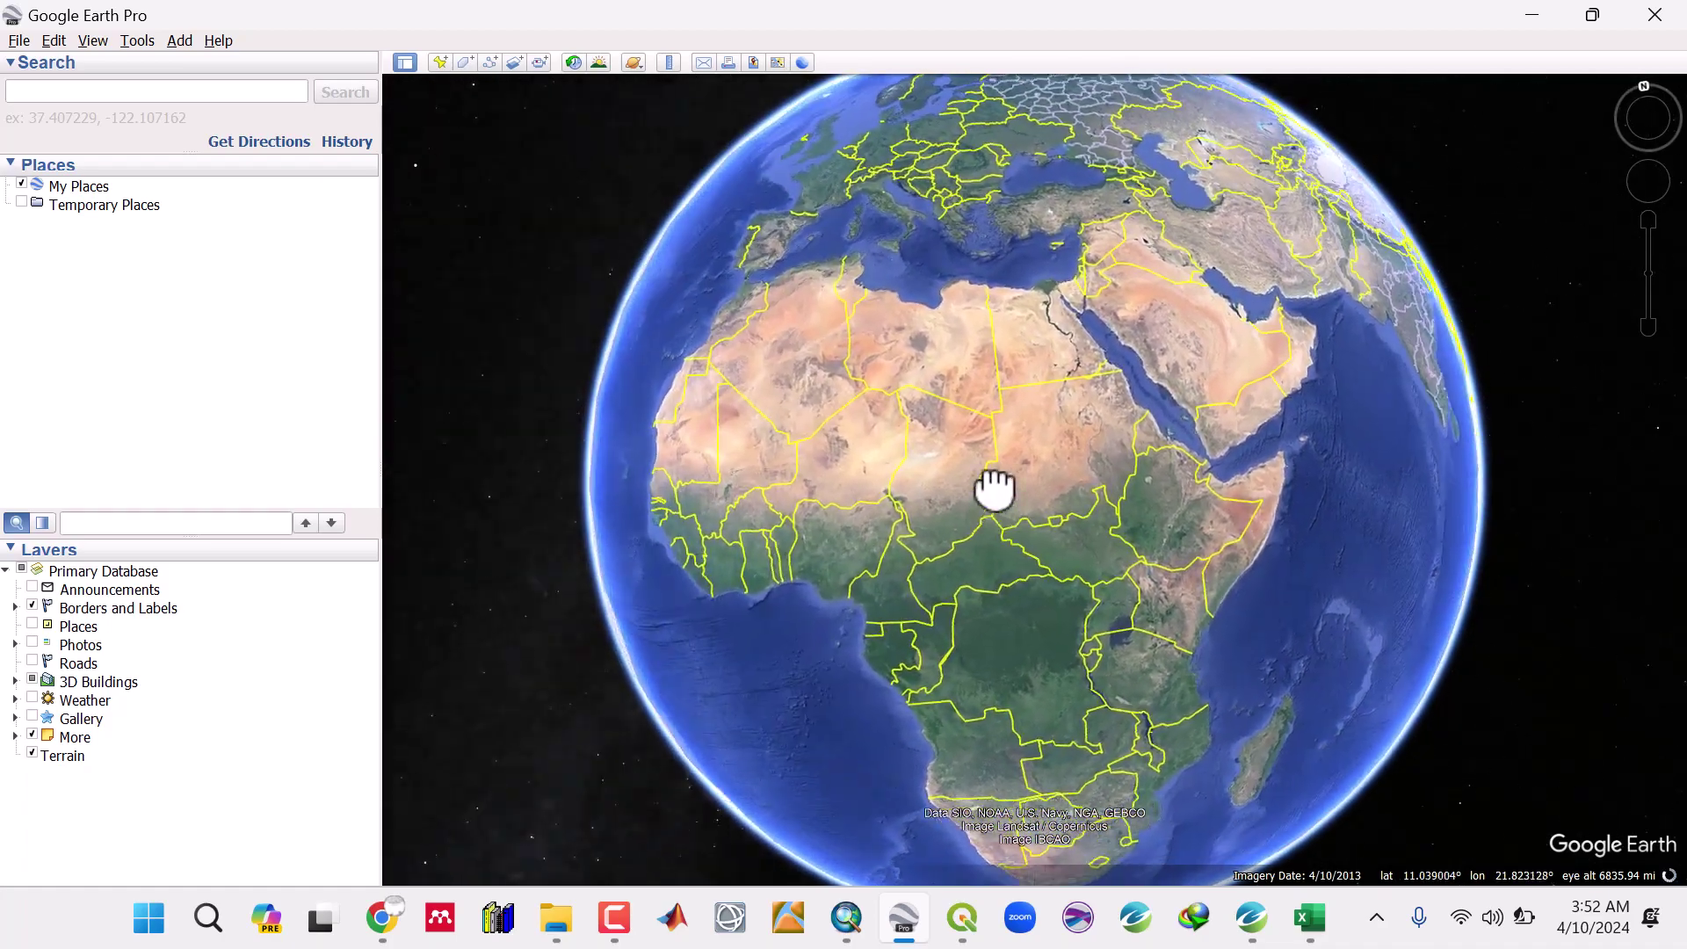
pyautogui.moveTo(982, 543)
pyautogui.mouseDown()
pyautogui.moveTo(857, 465)
pyautogui.moveTo(995, 508)
pyautogui.mouseUp()
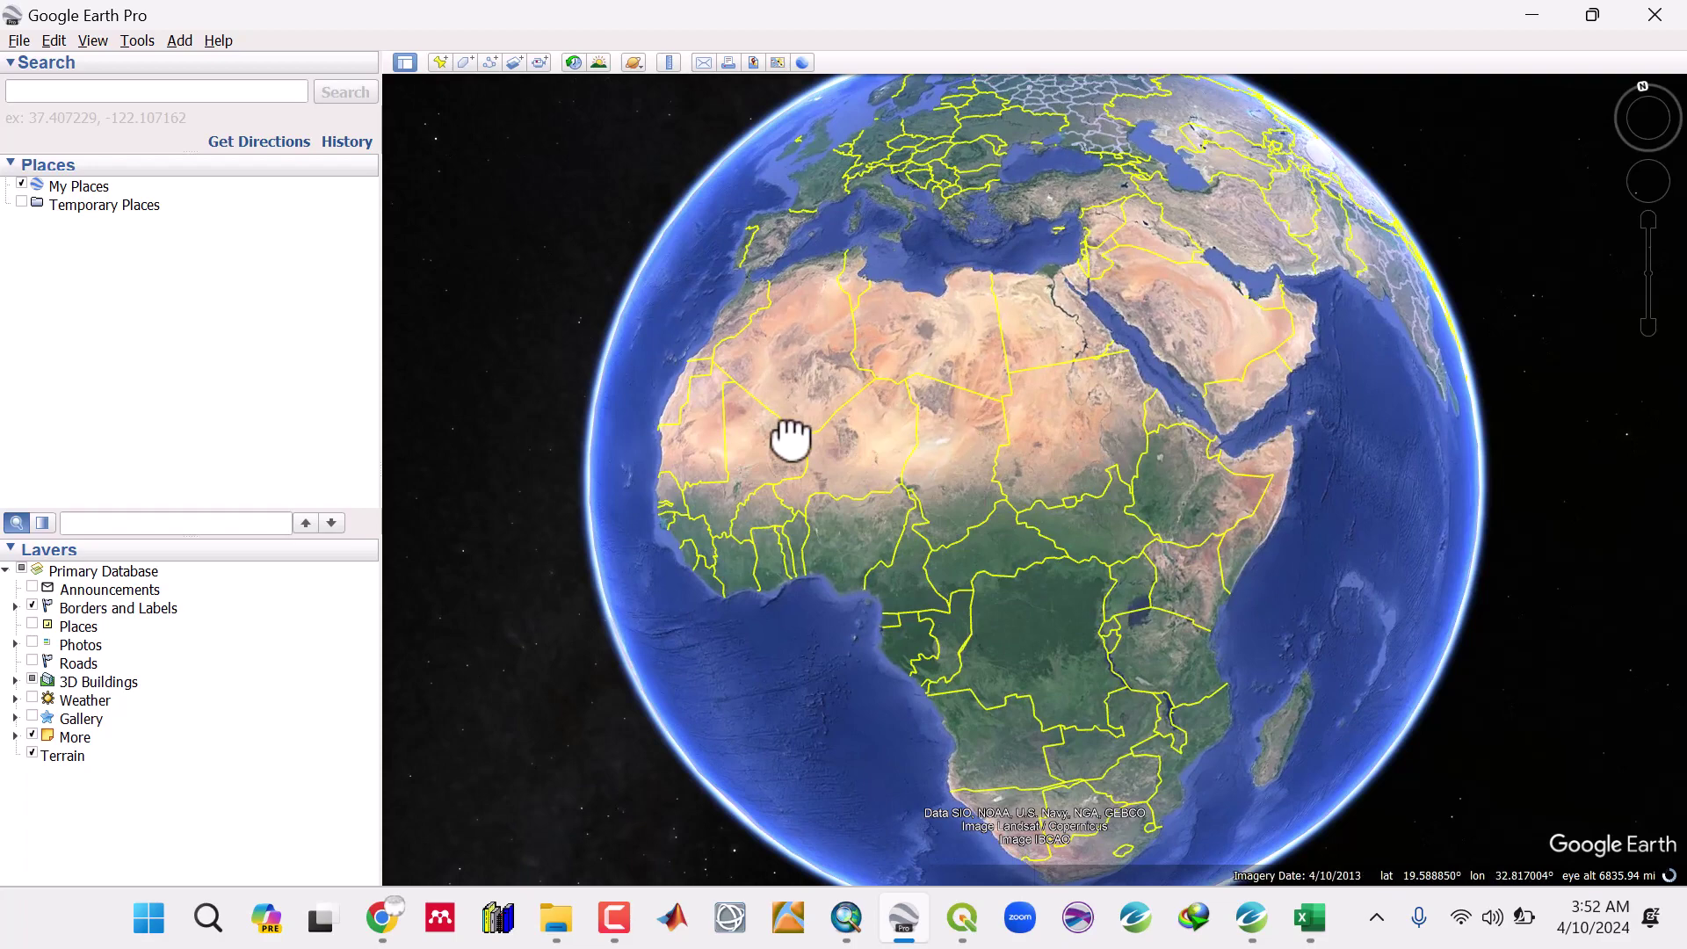
pyautogui.click(1542, 16)
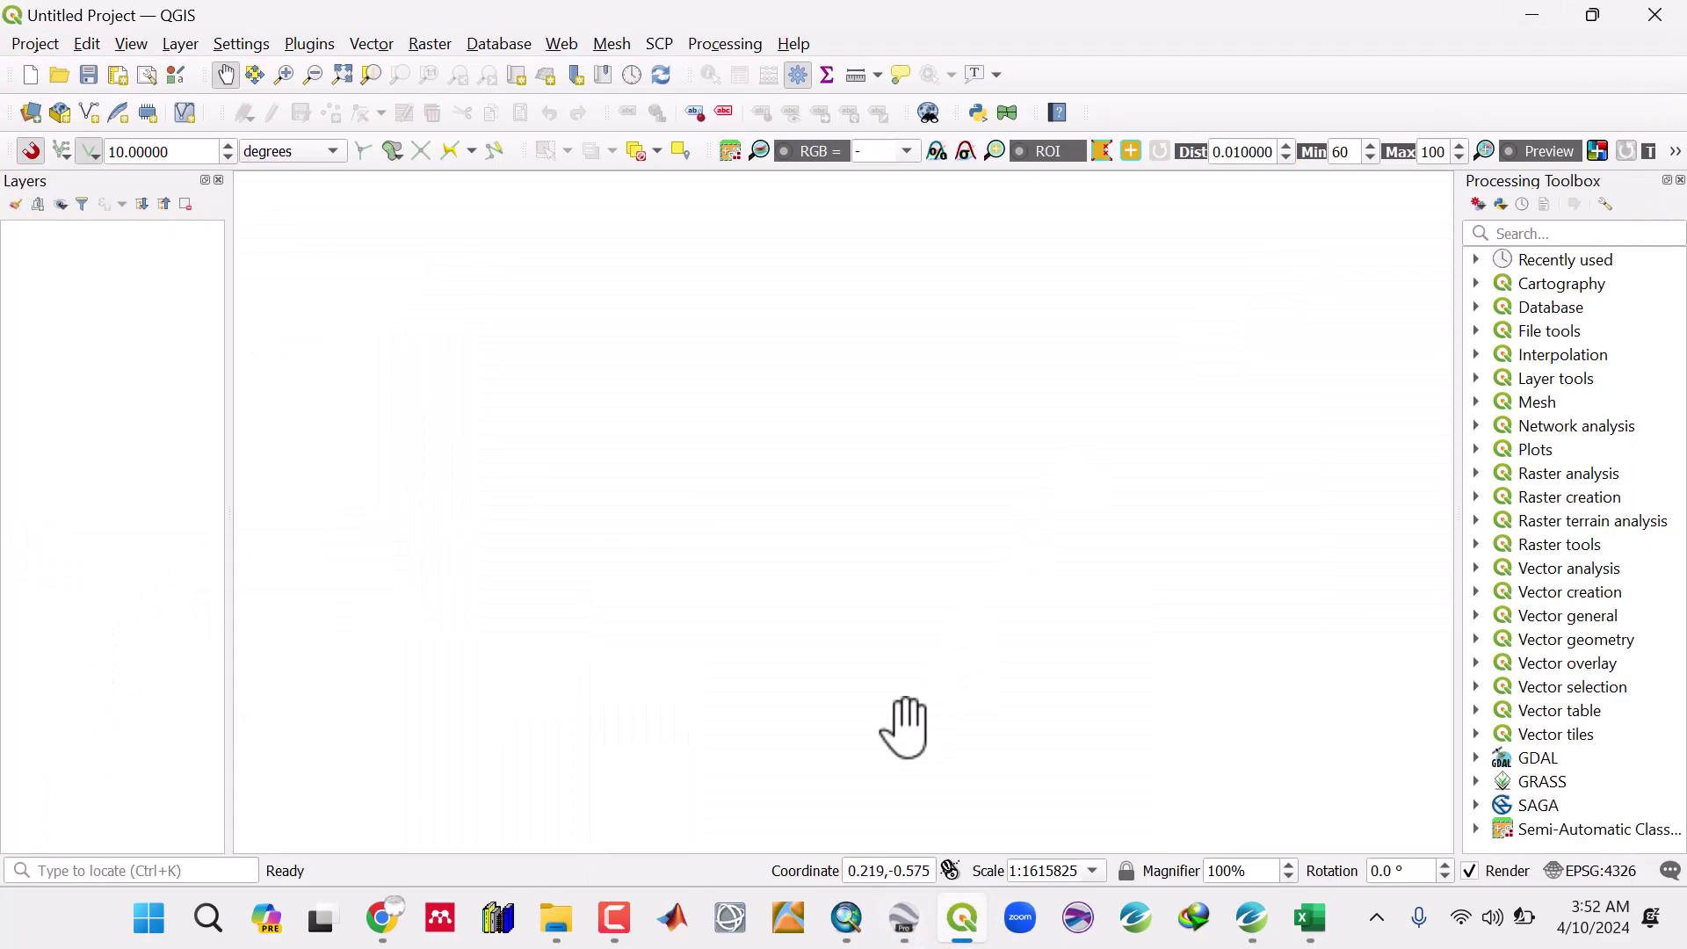
# Open the Product Images folder and preview the Average_Imperical_Depth image
pyautogui.click(556, 918)
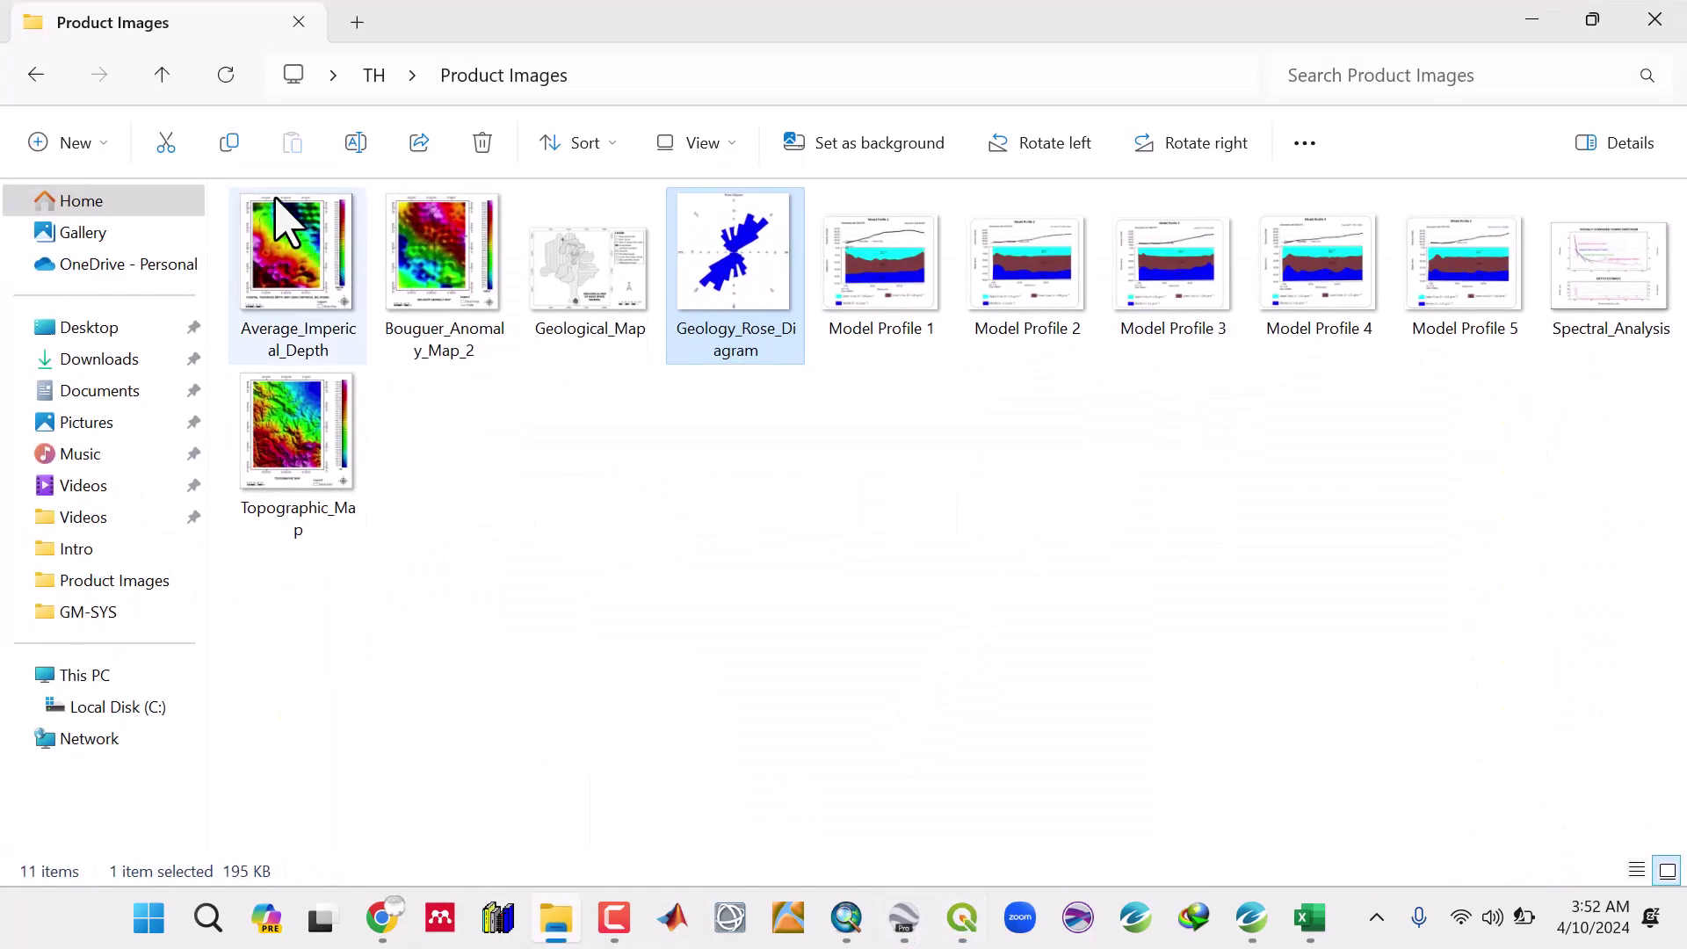
pyautogui.click(293, 275)
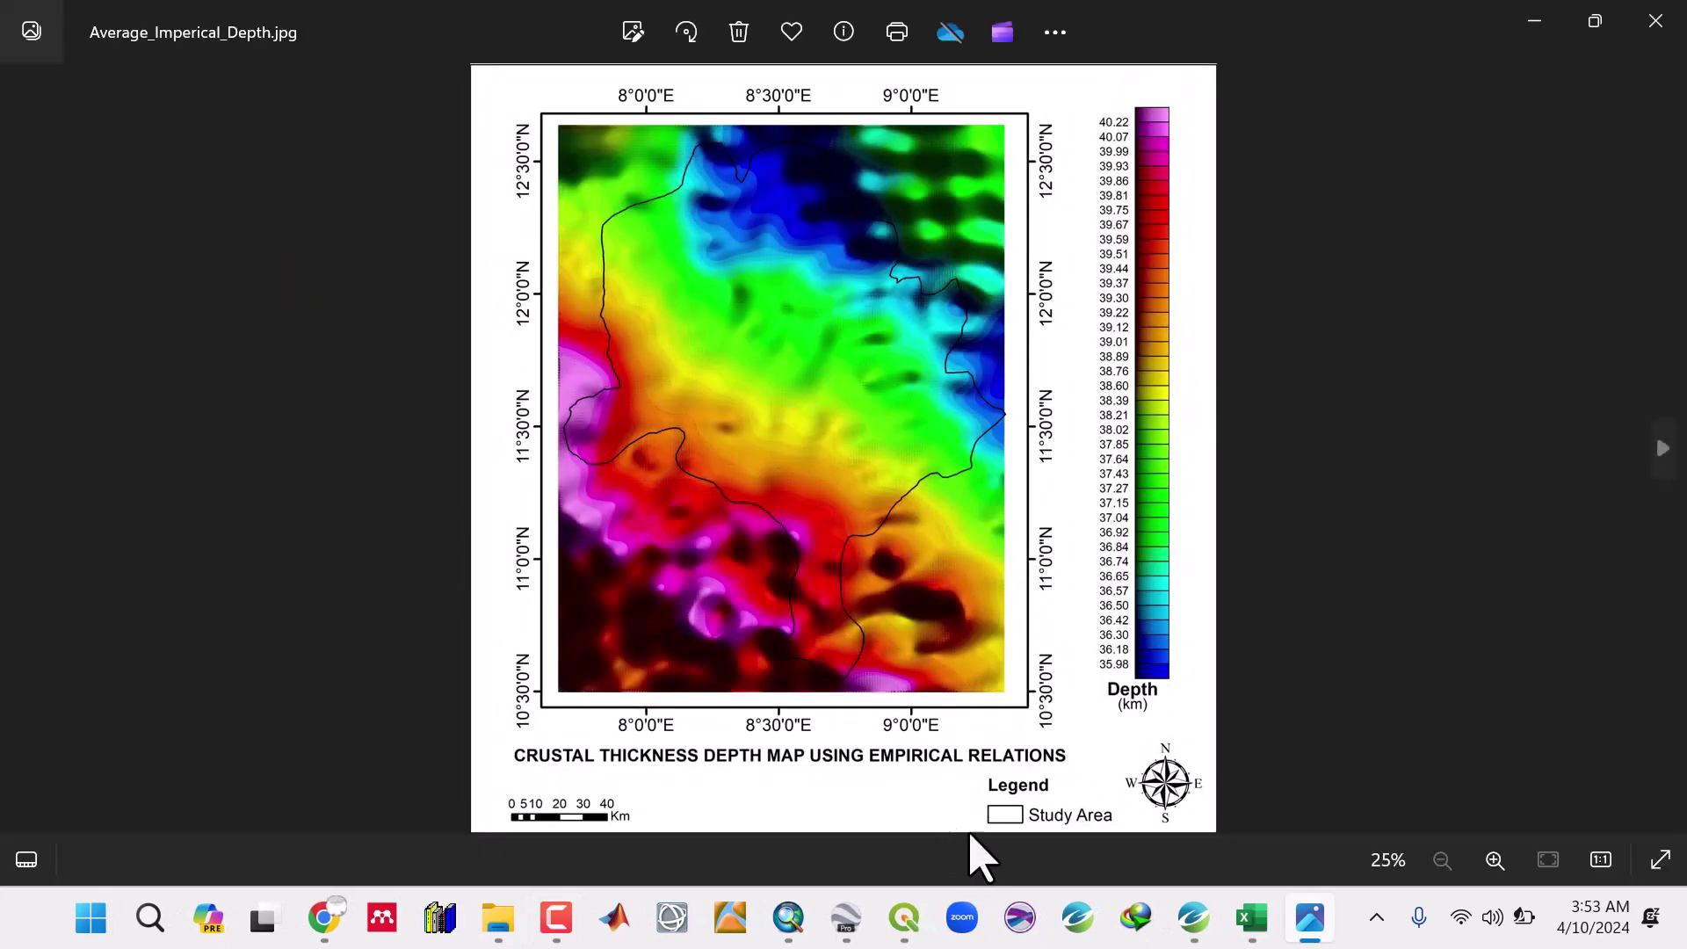
pyautogui.click(1657, 22)
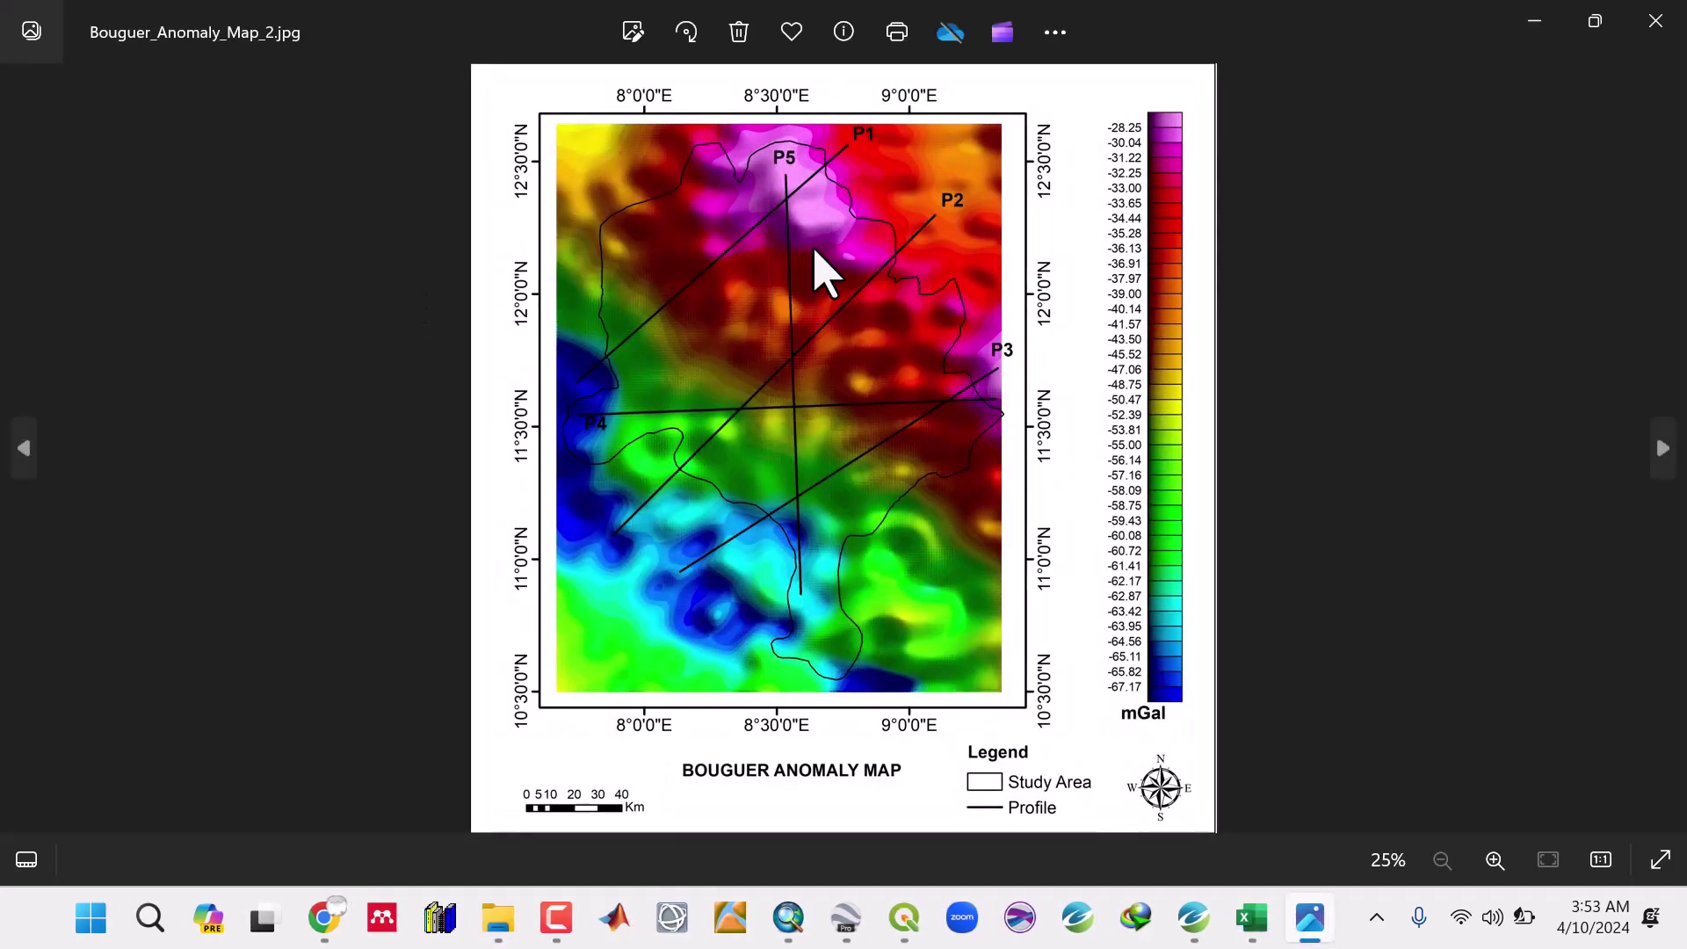
# Preview the Geological_Map image, then select the Model Profile 1 image
pyautogui.click(1656, 23)
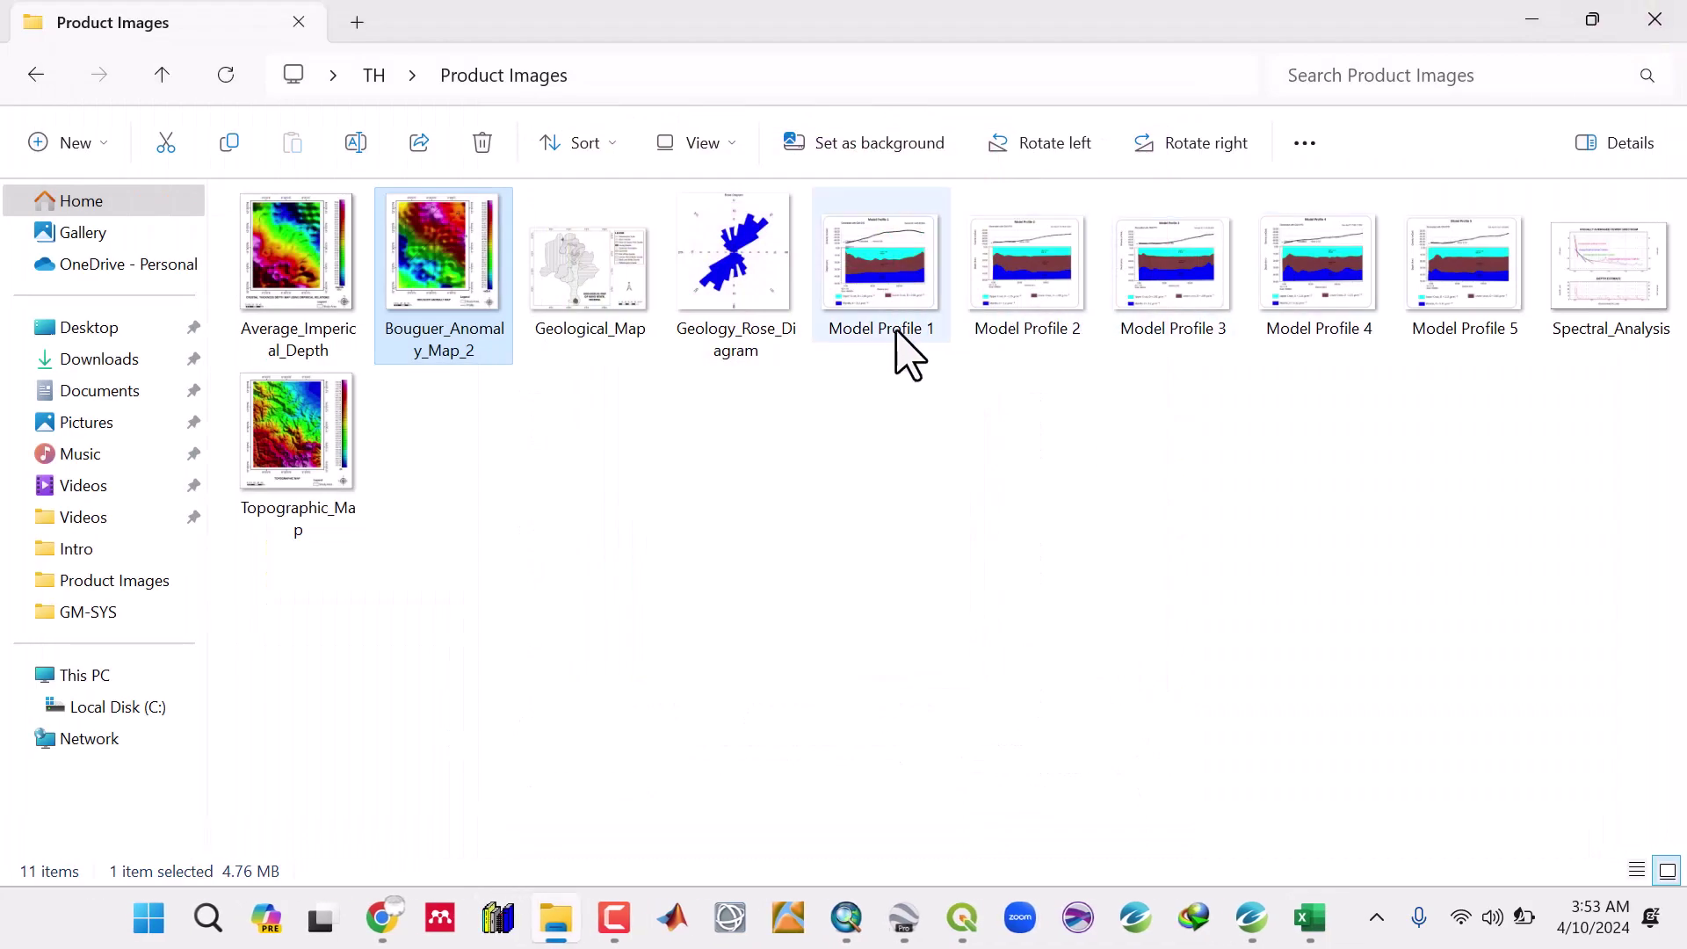
pyautogui.click(607, 297)
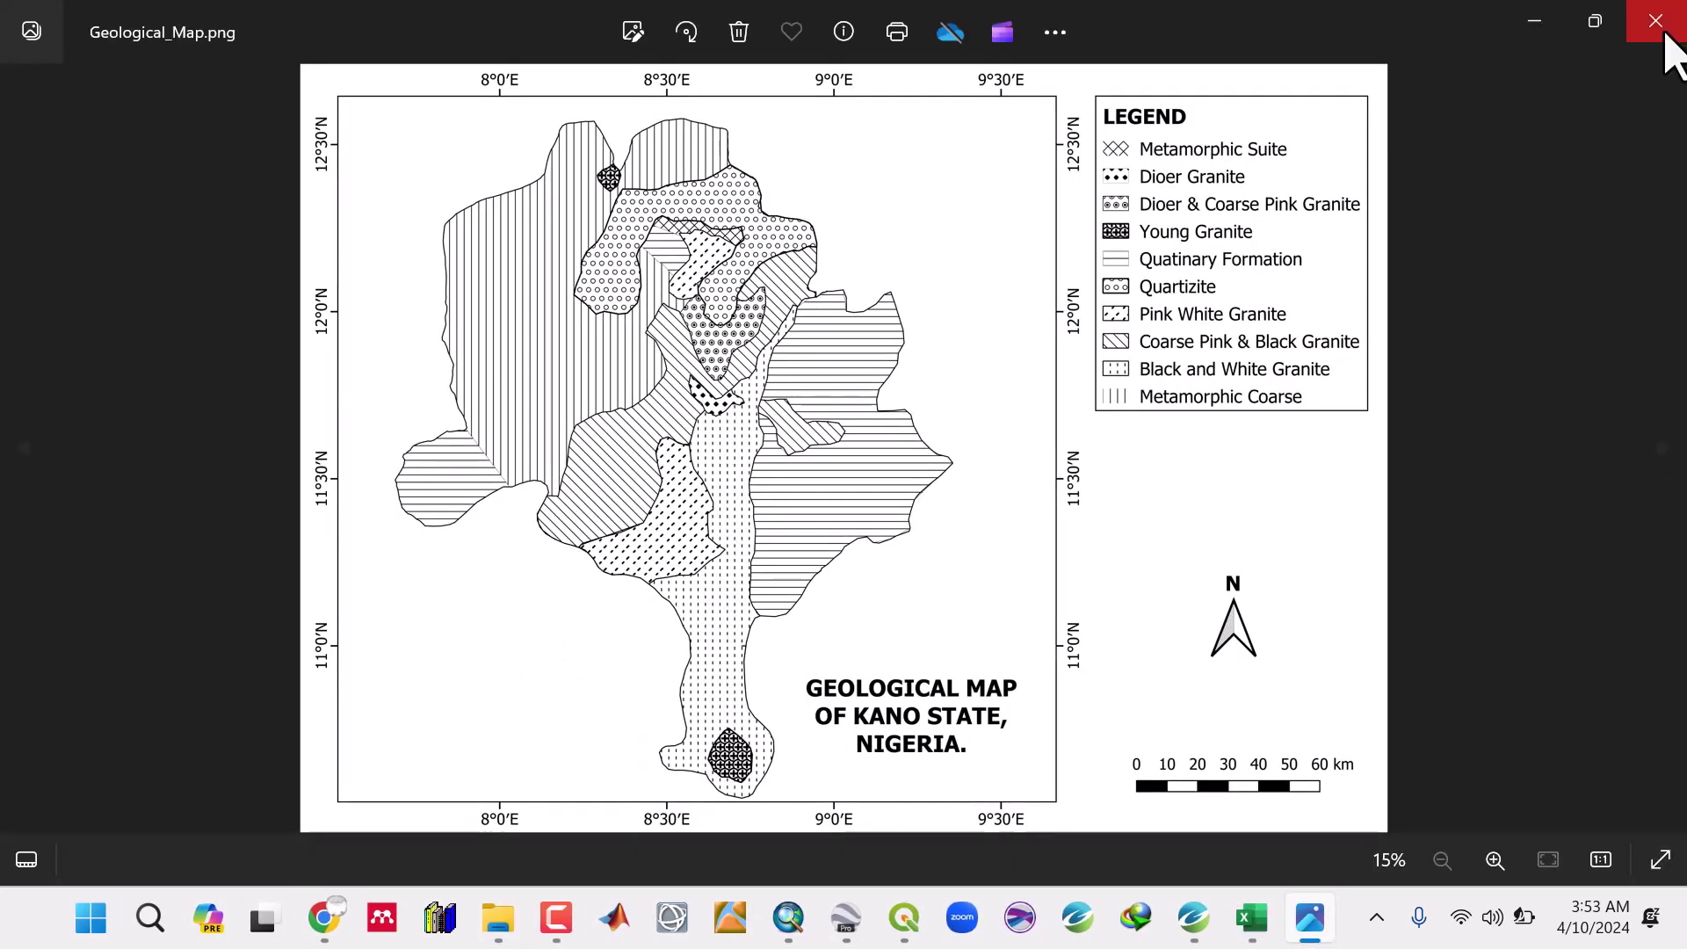
pyautogui.click(1655, 21)
pyautogui.click(892, 322)
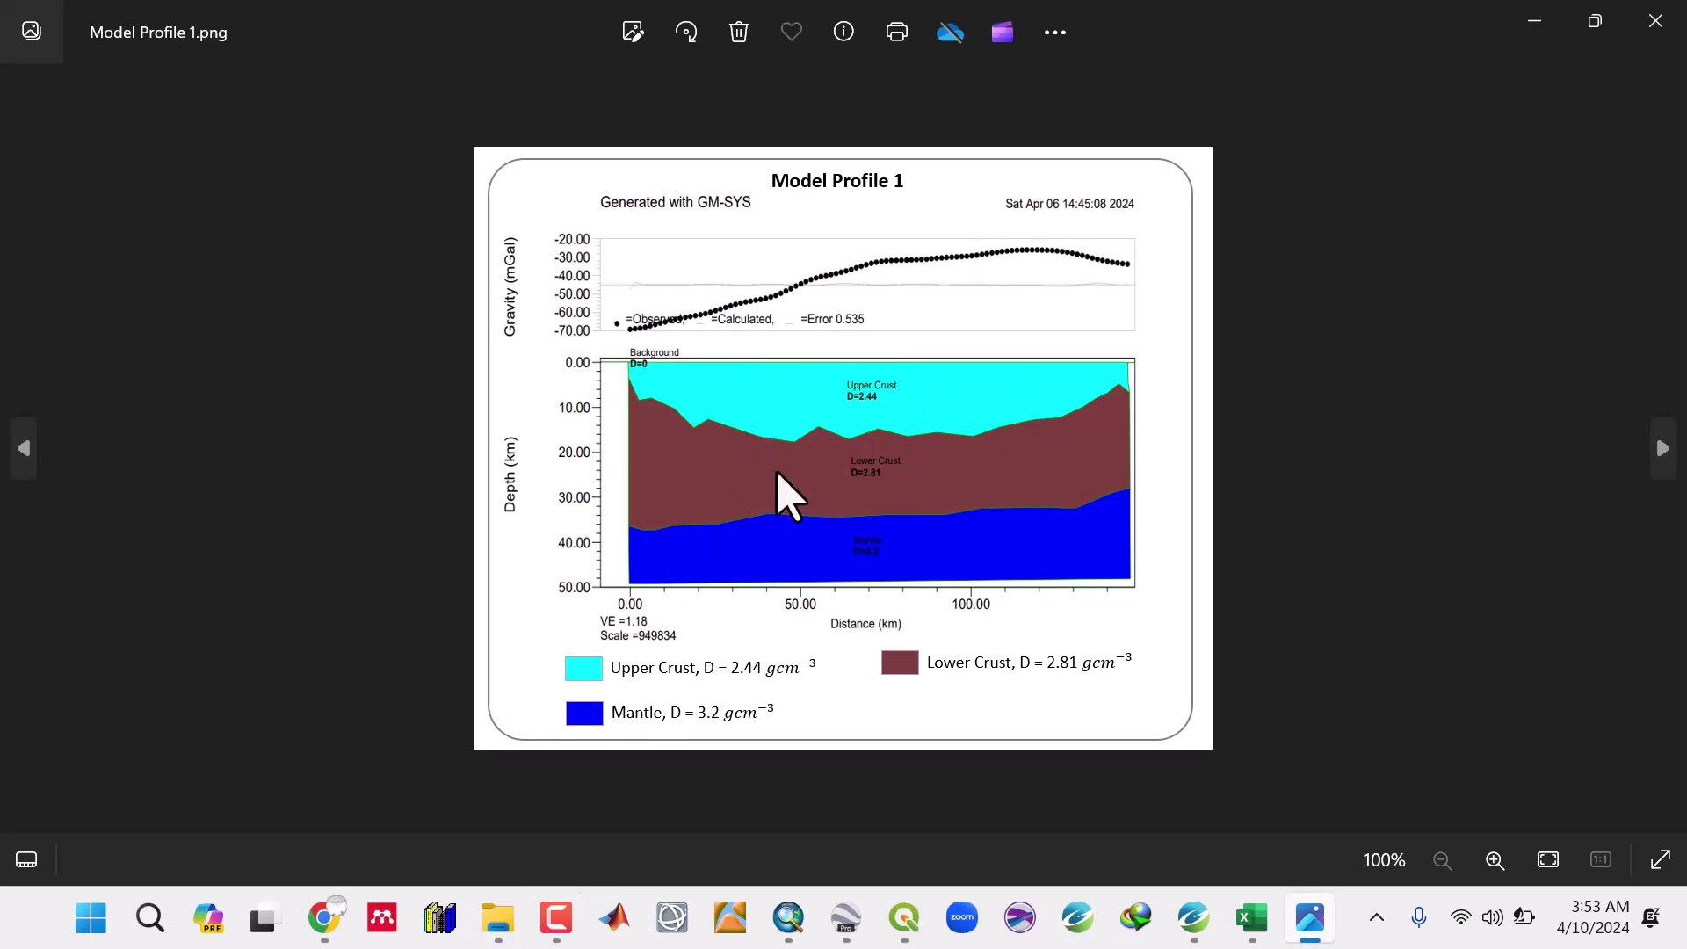
pyautogui.click(1656, 21)
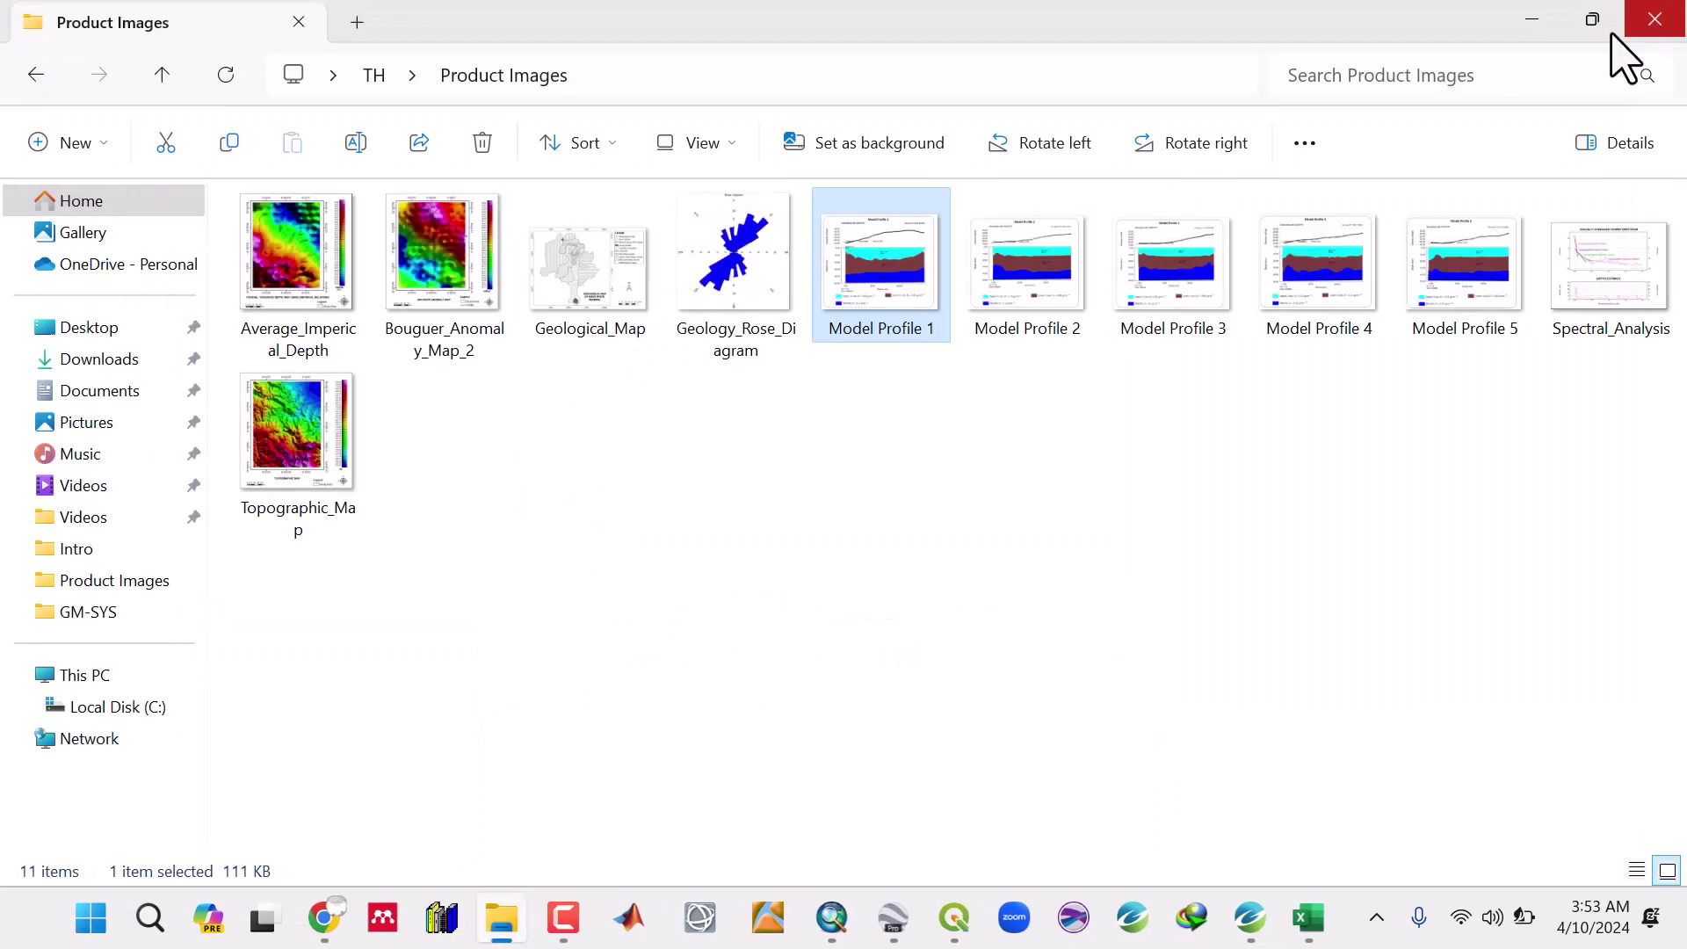
pyautogui.click(1029, 270)
pyautogui.doubleClick(1048, 280)
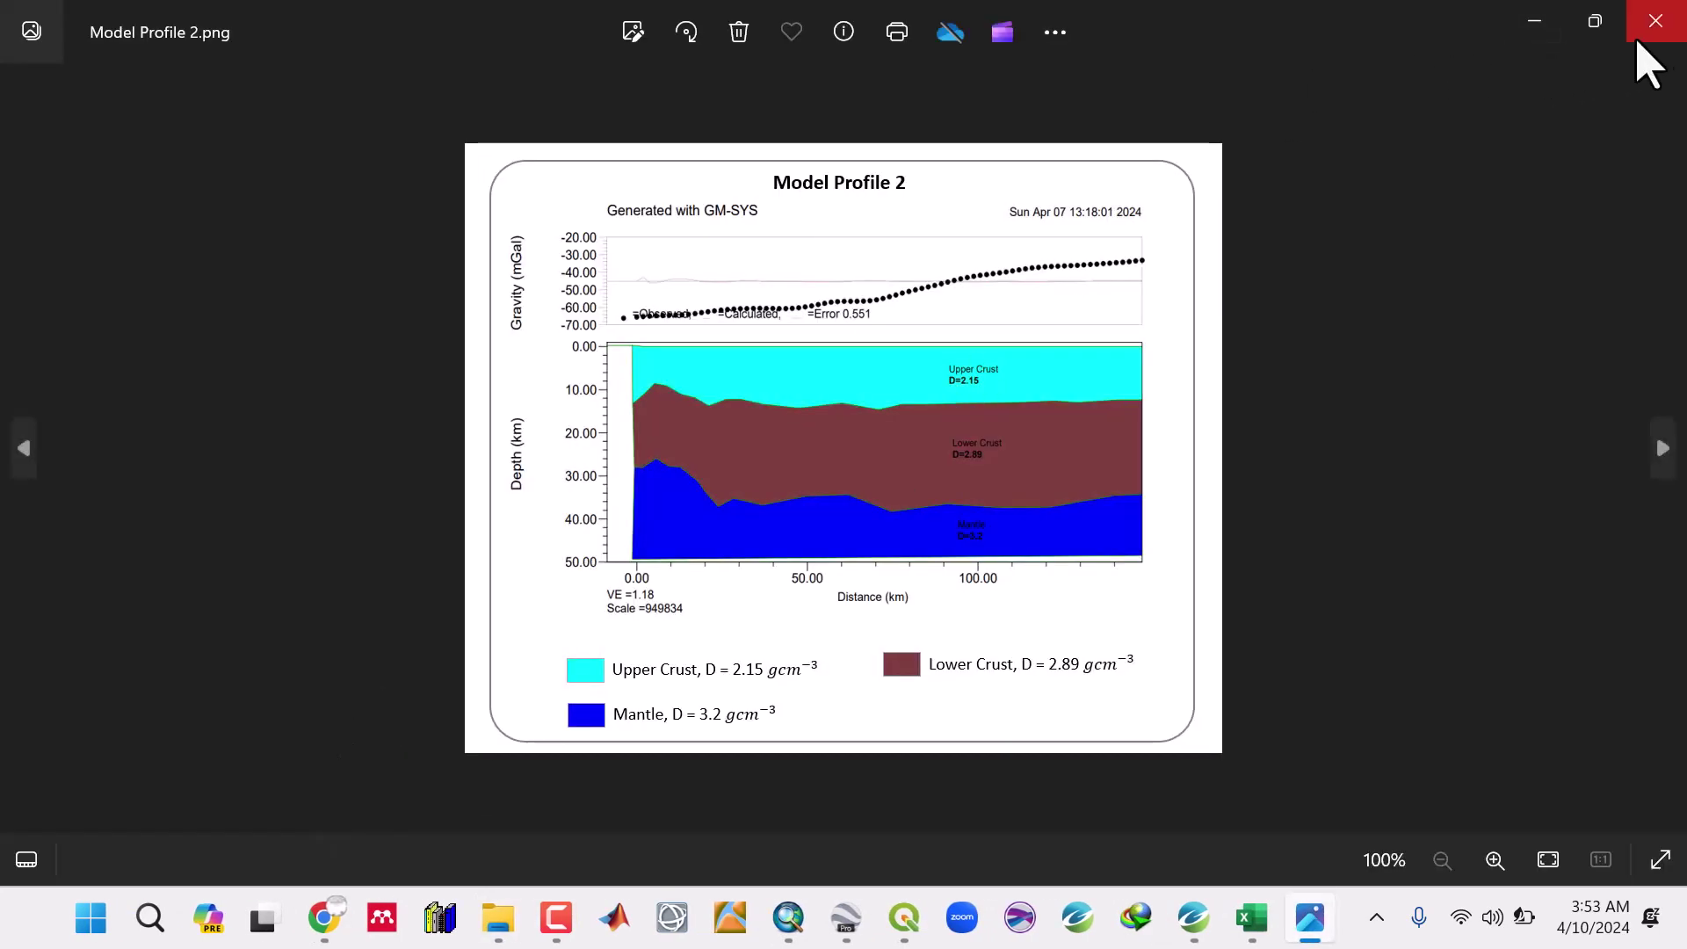
pyautogui.click(1657, 22)
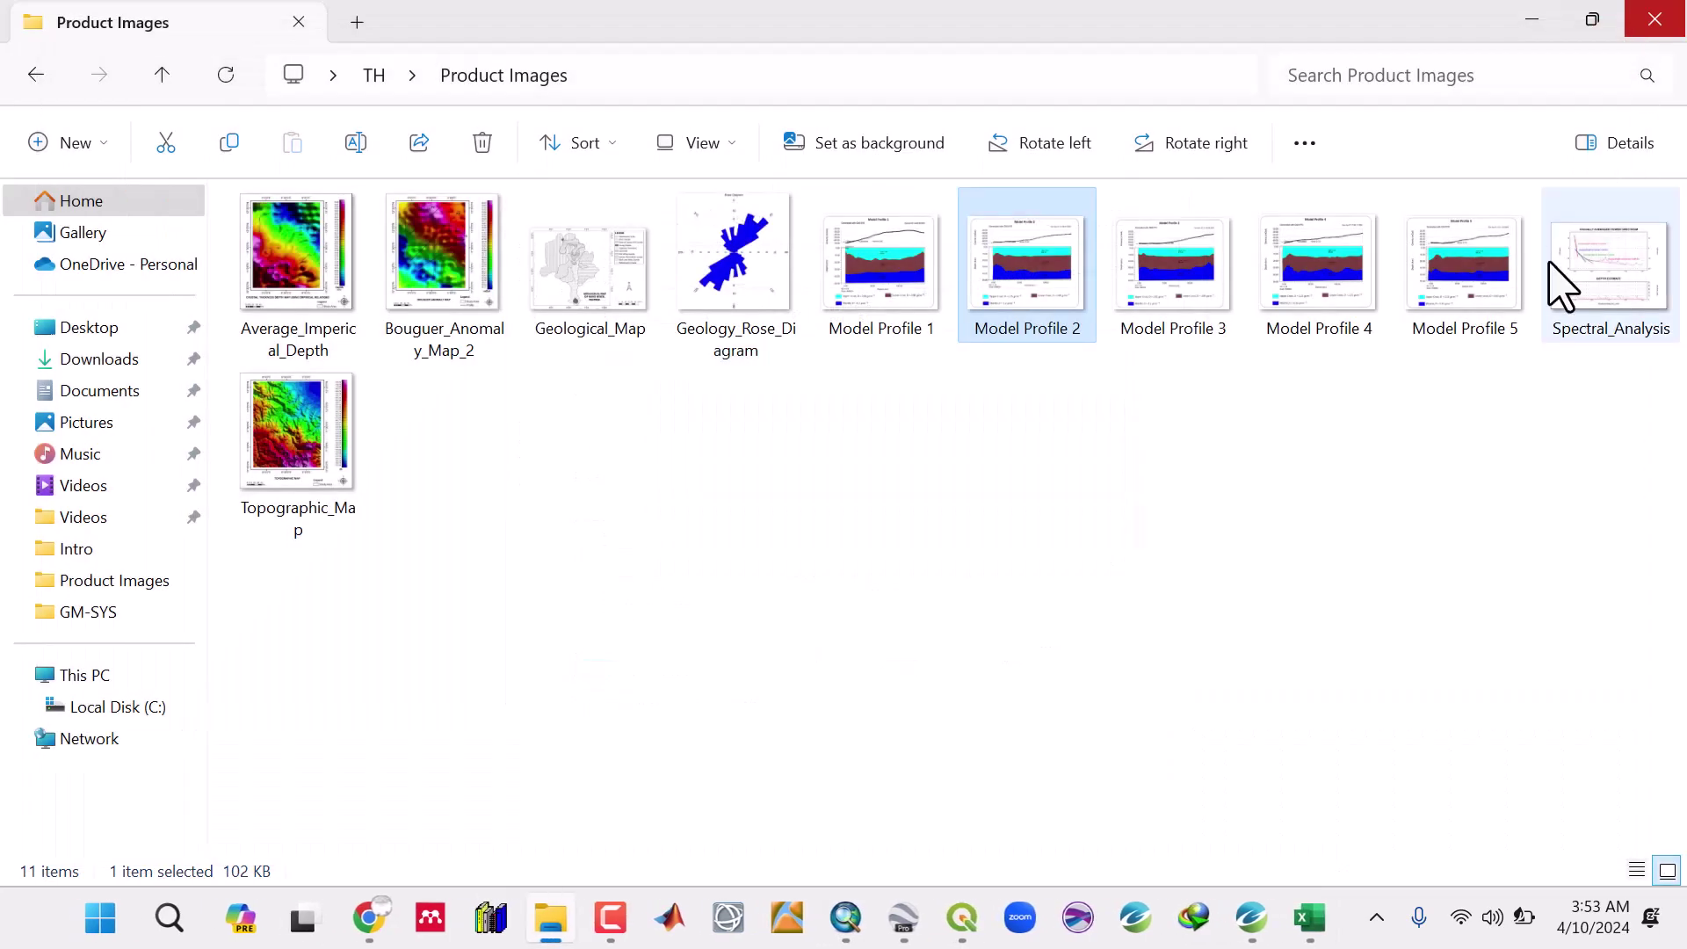
pyautogui.click(1615, 293)
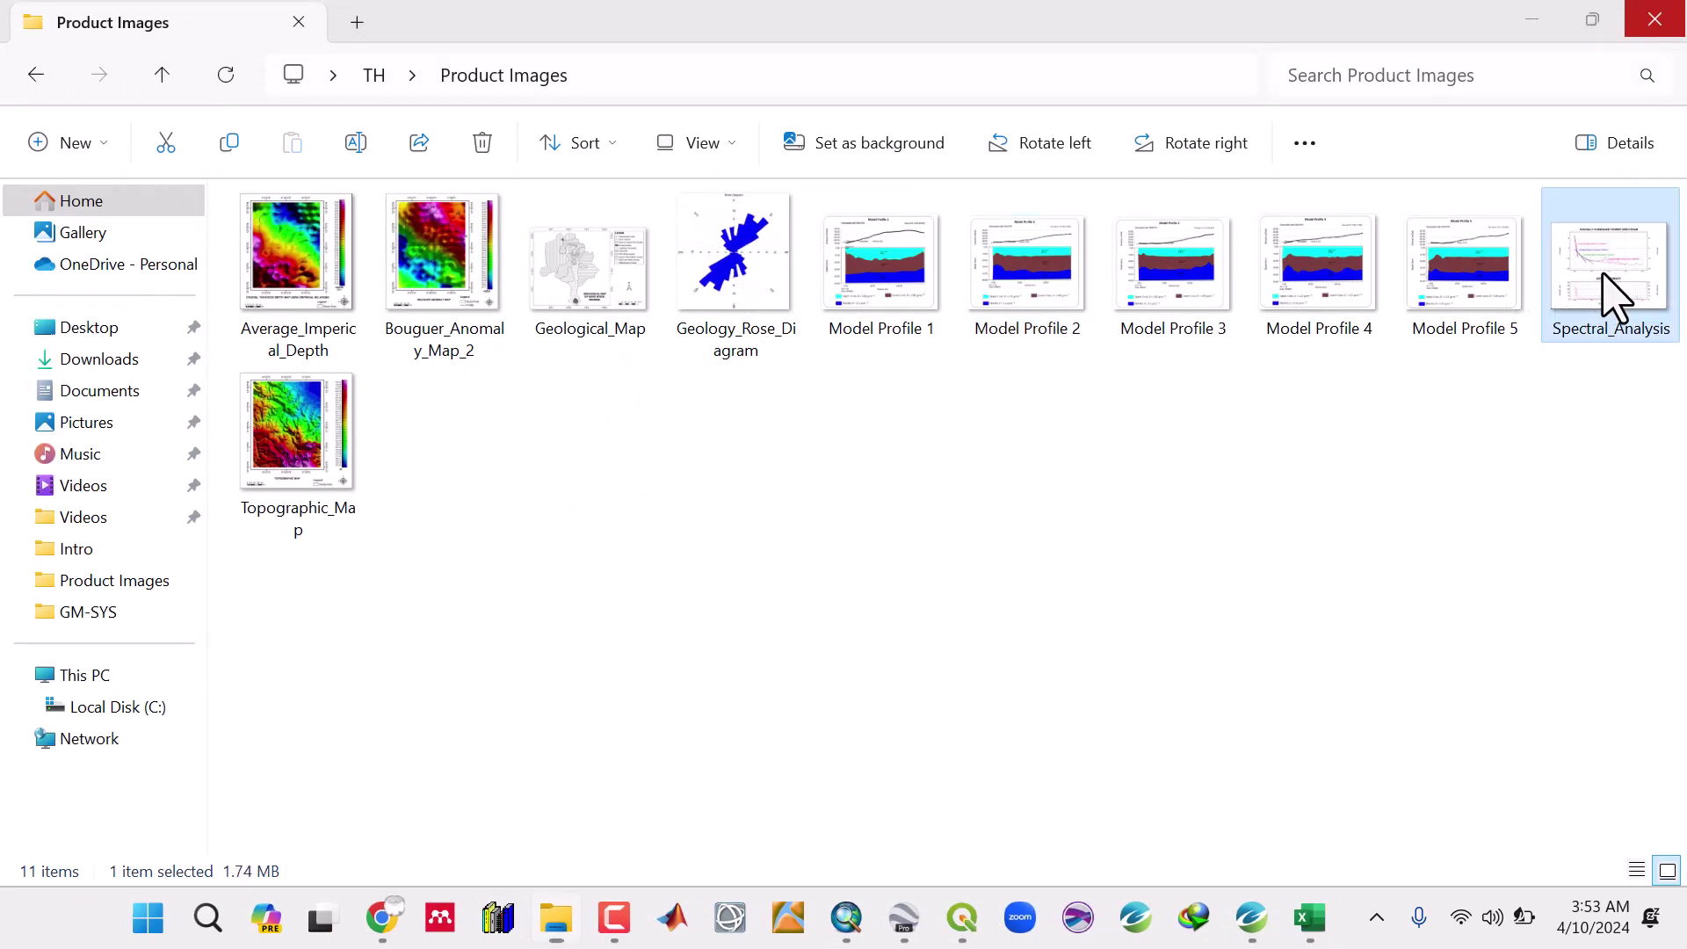
pyautogui.doubleClick(1614, 294)
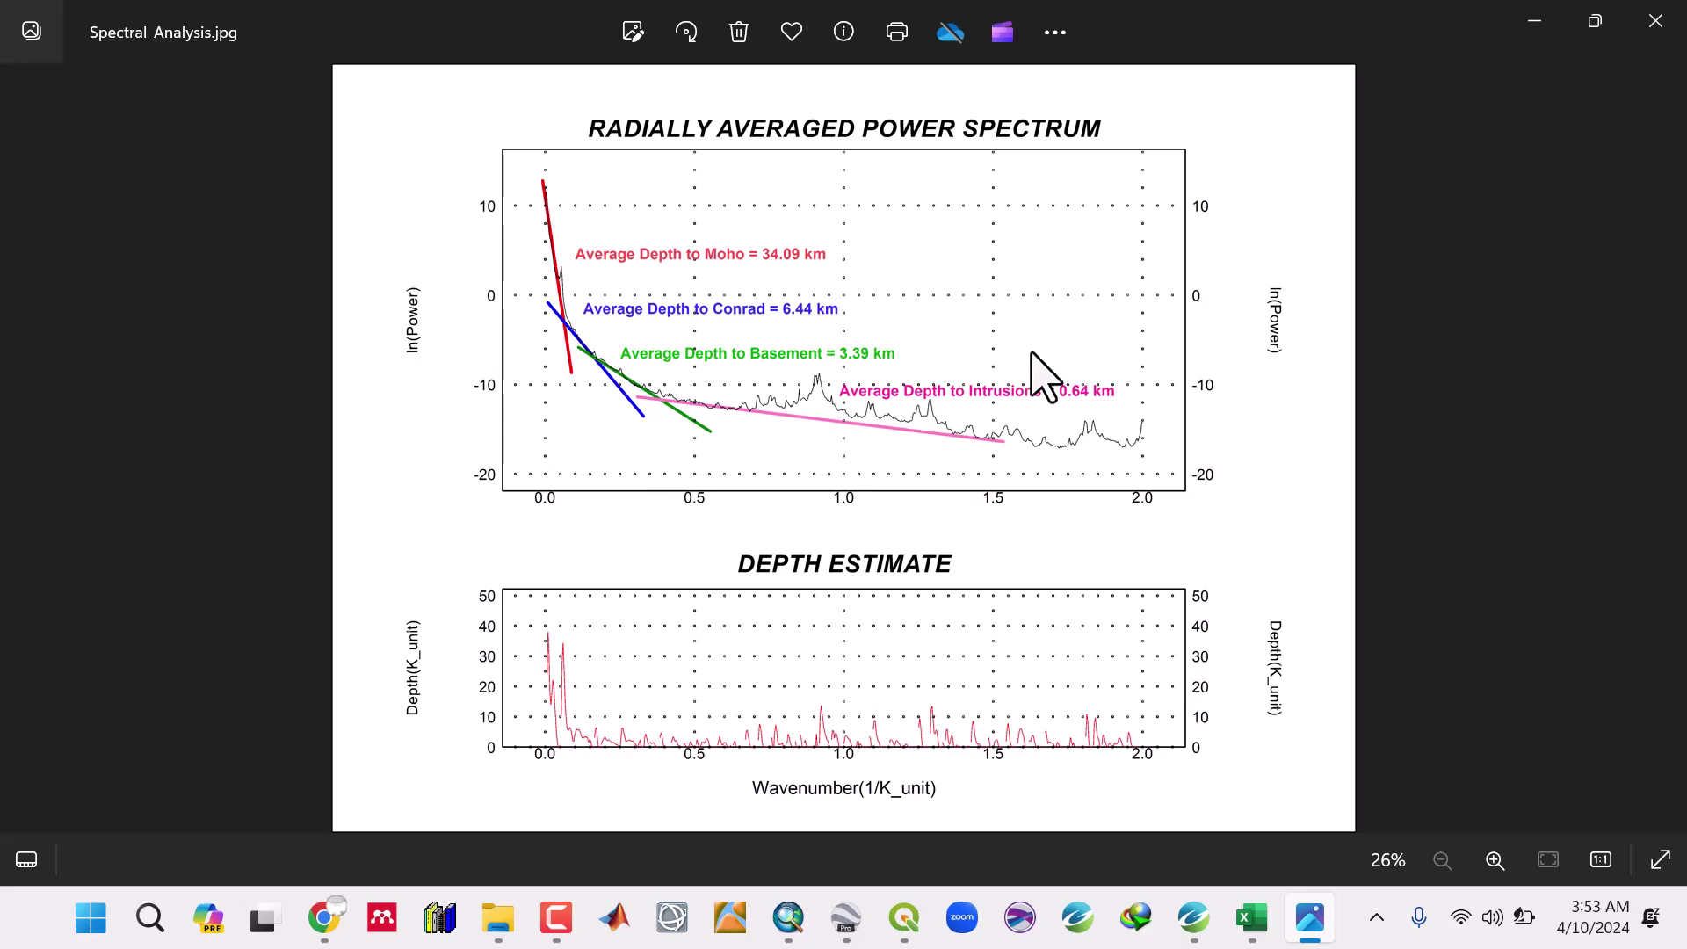
pyautogui.click(1664, 40)
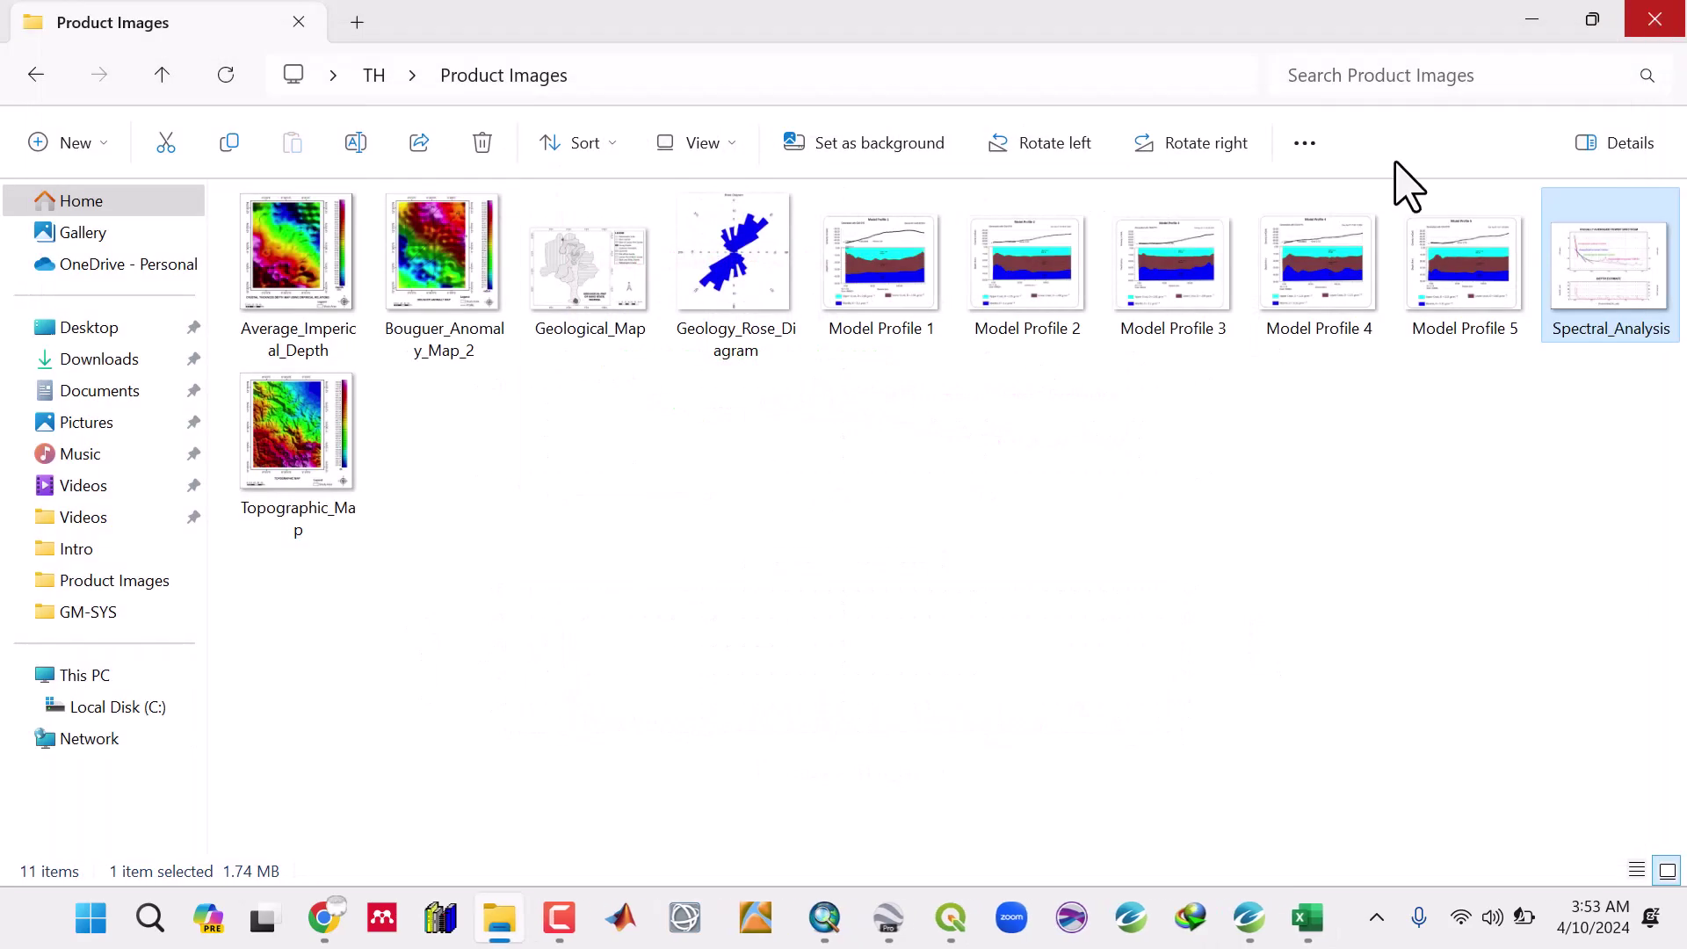
pyautogui.click(306, 448)
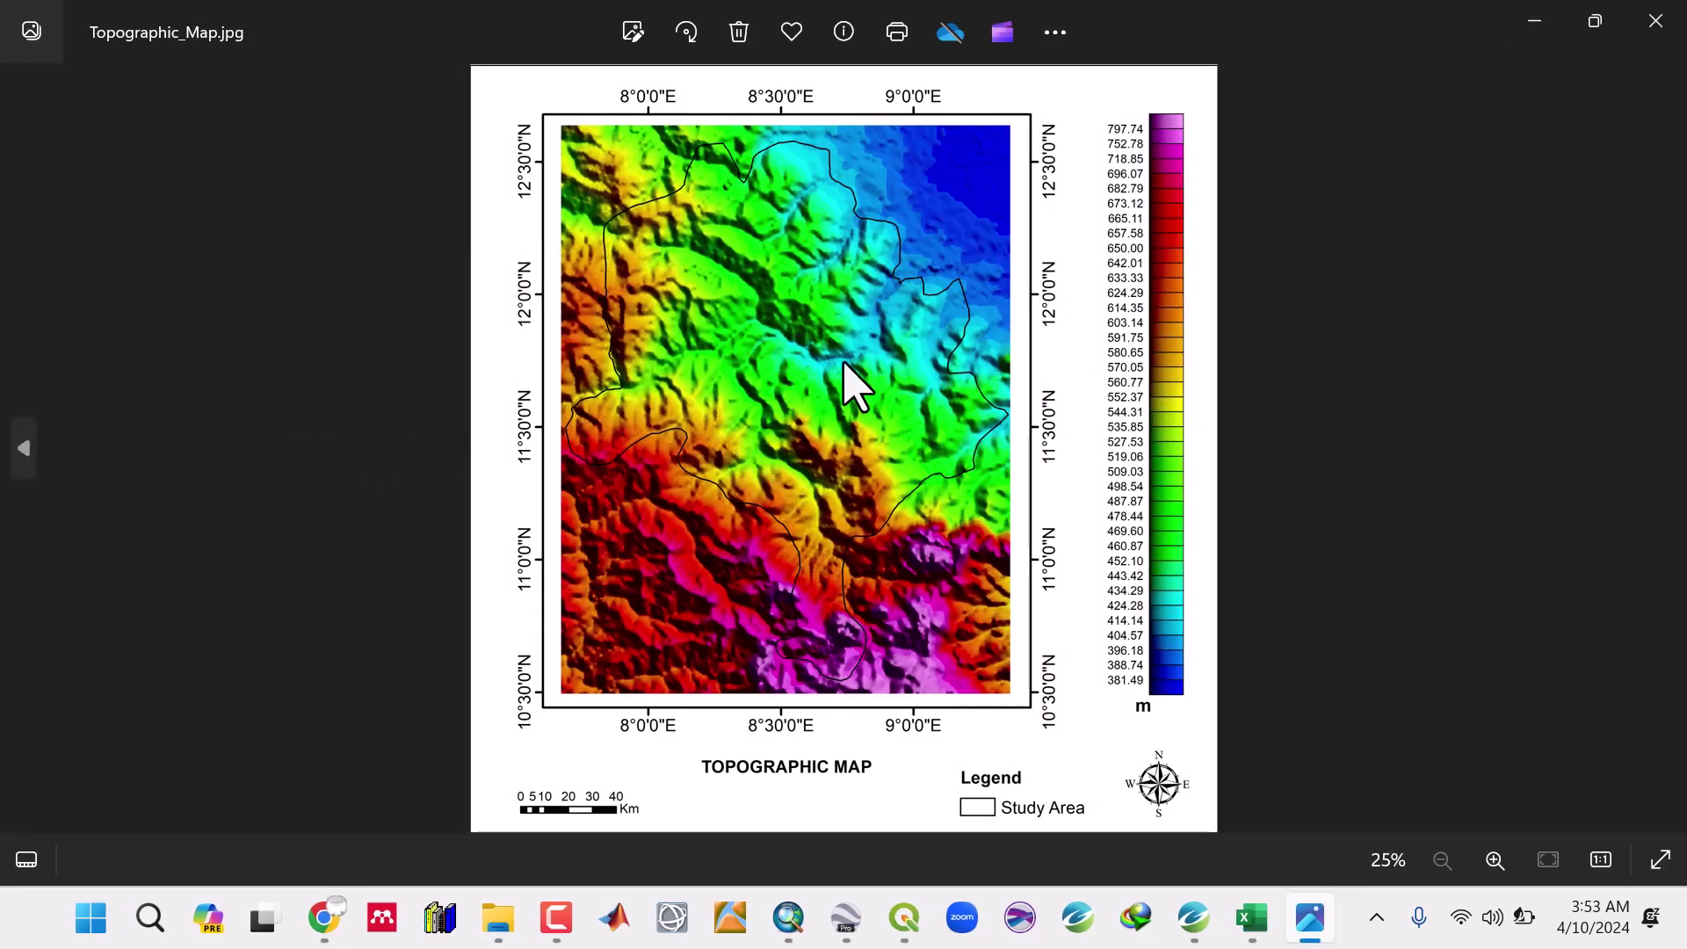
pyautogui.click(1656, 21)
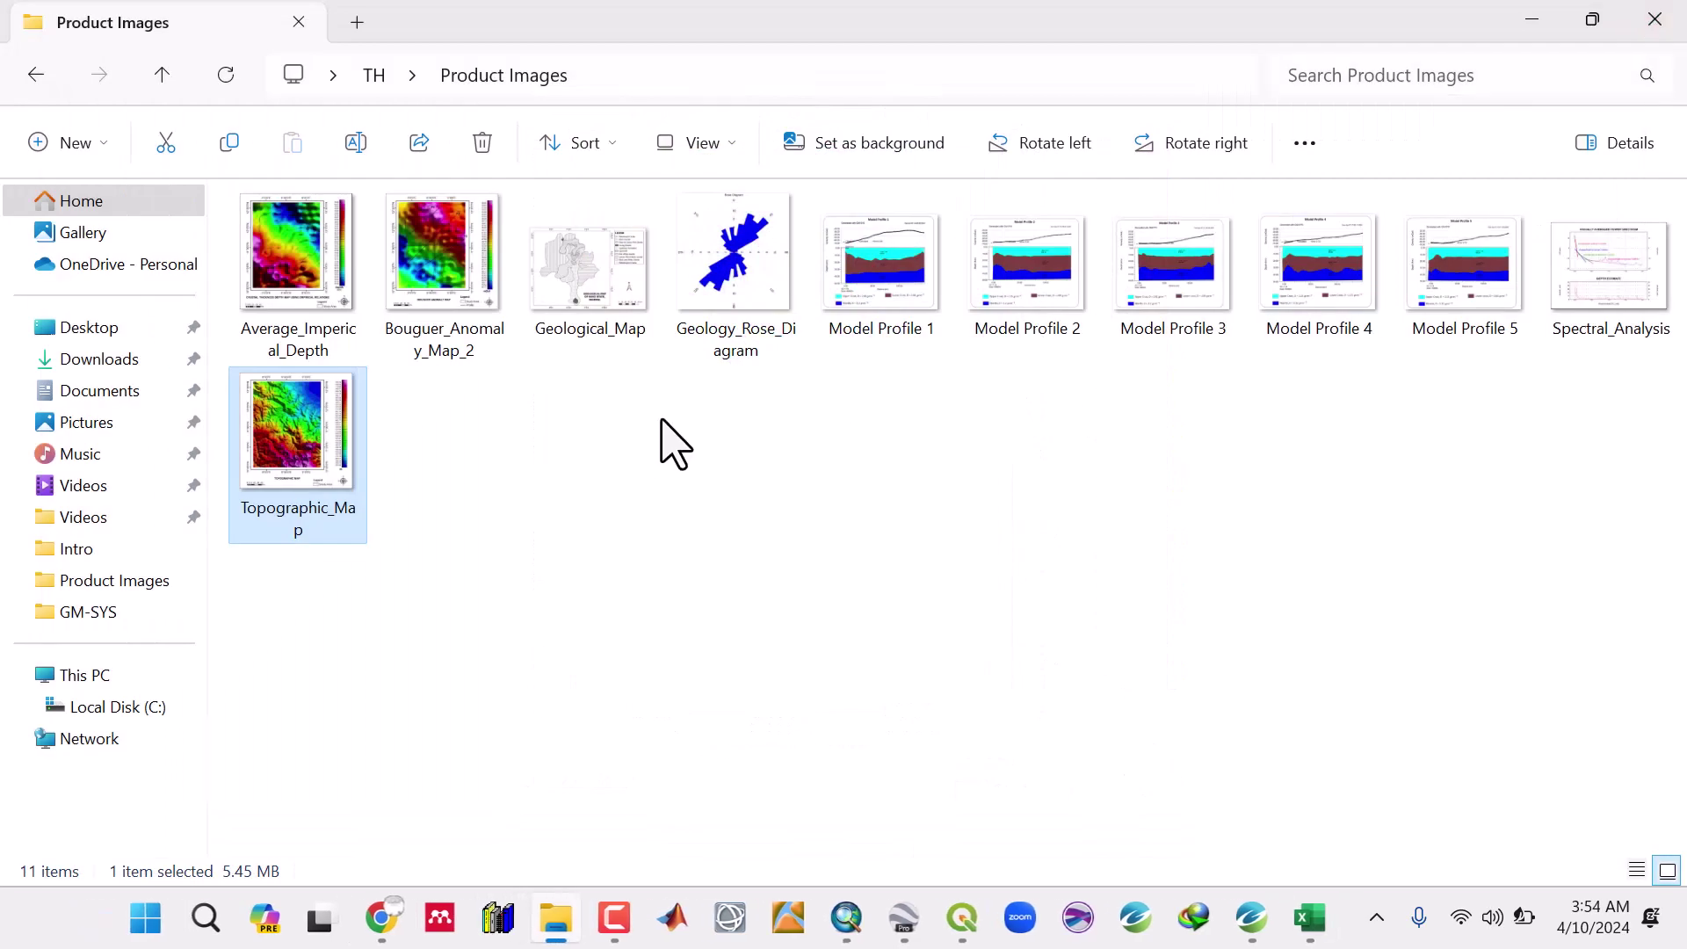
# Bring the Profile 5 model forward and browse the Database and Map menus without running anything
pyautogui.click(1250, 919)
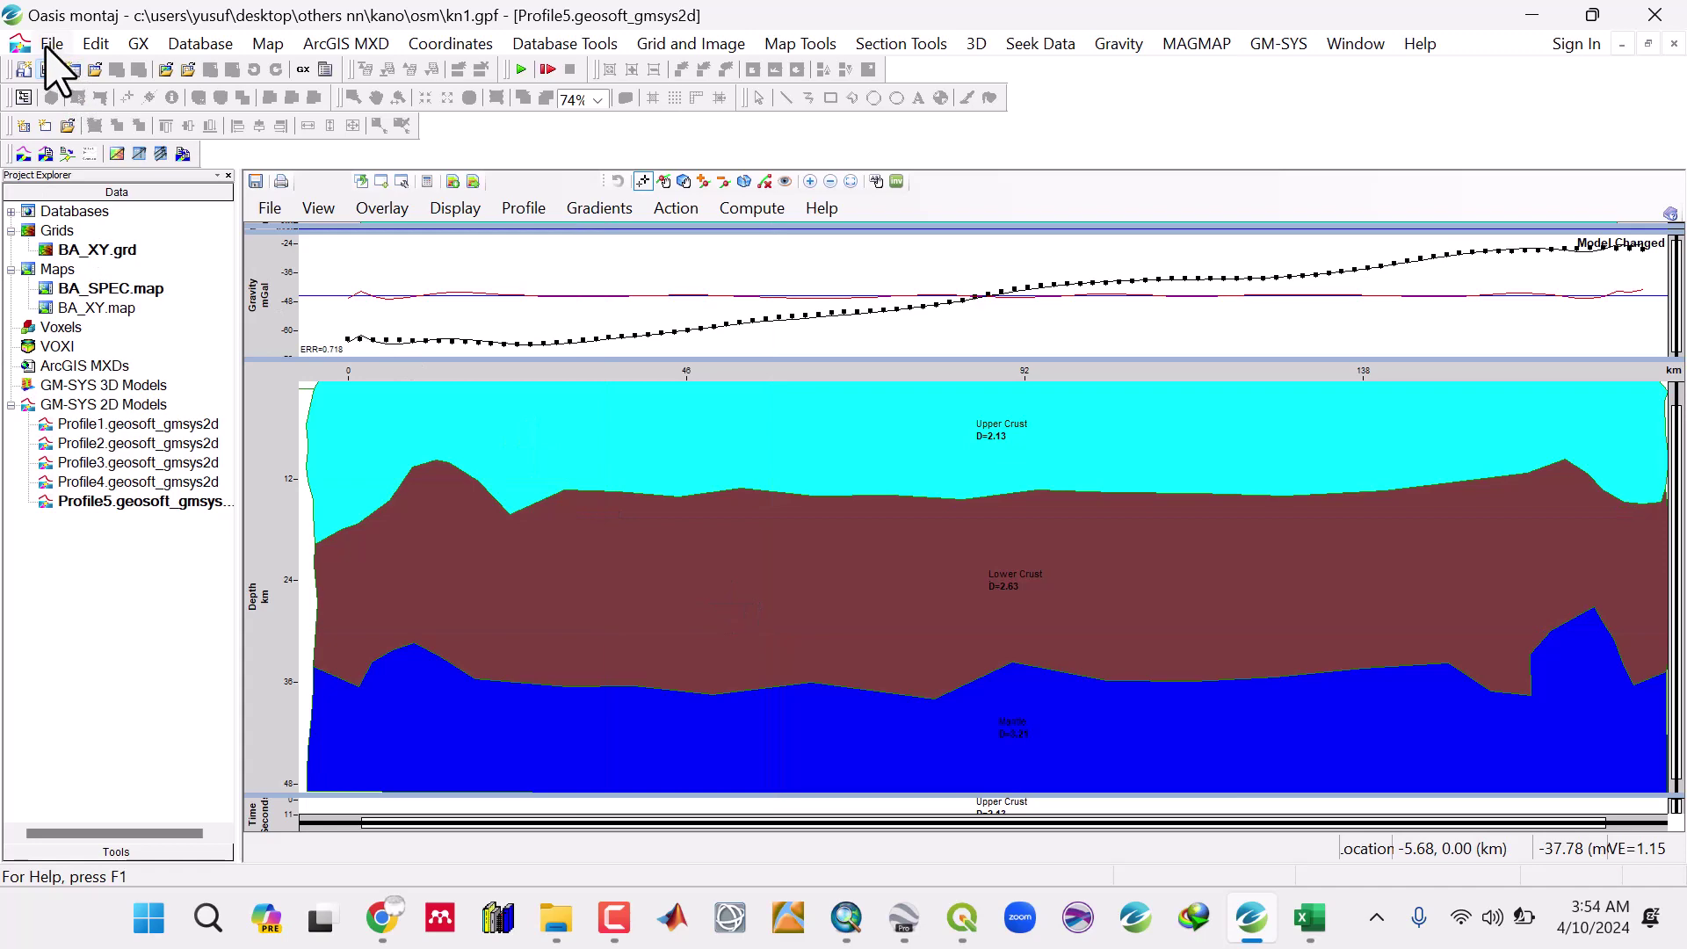
pyautogui.click(198, 43)
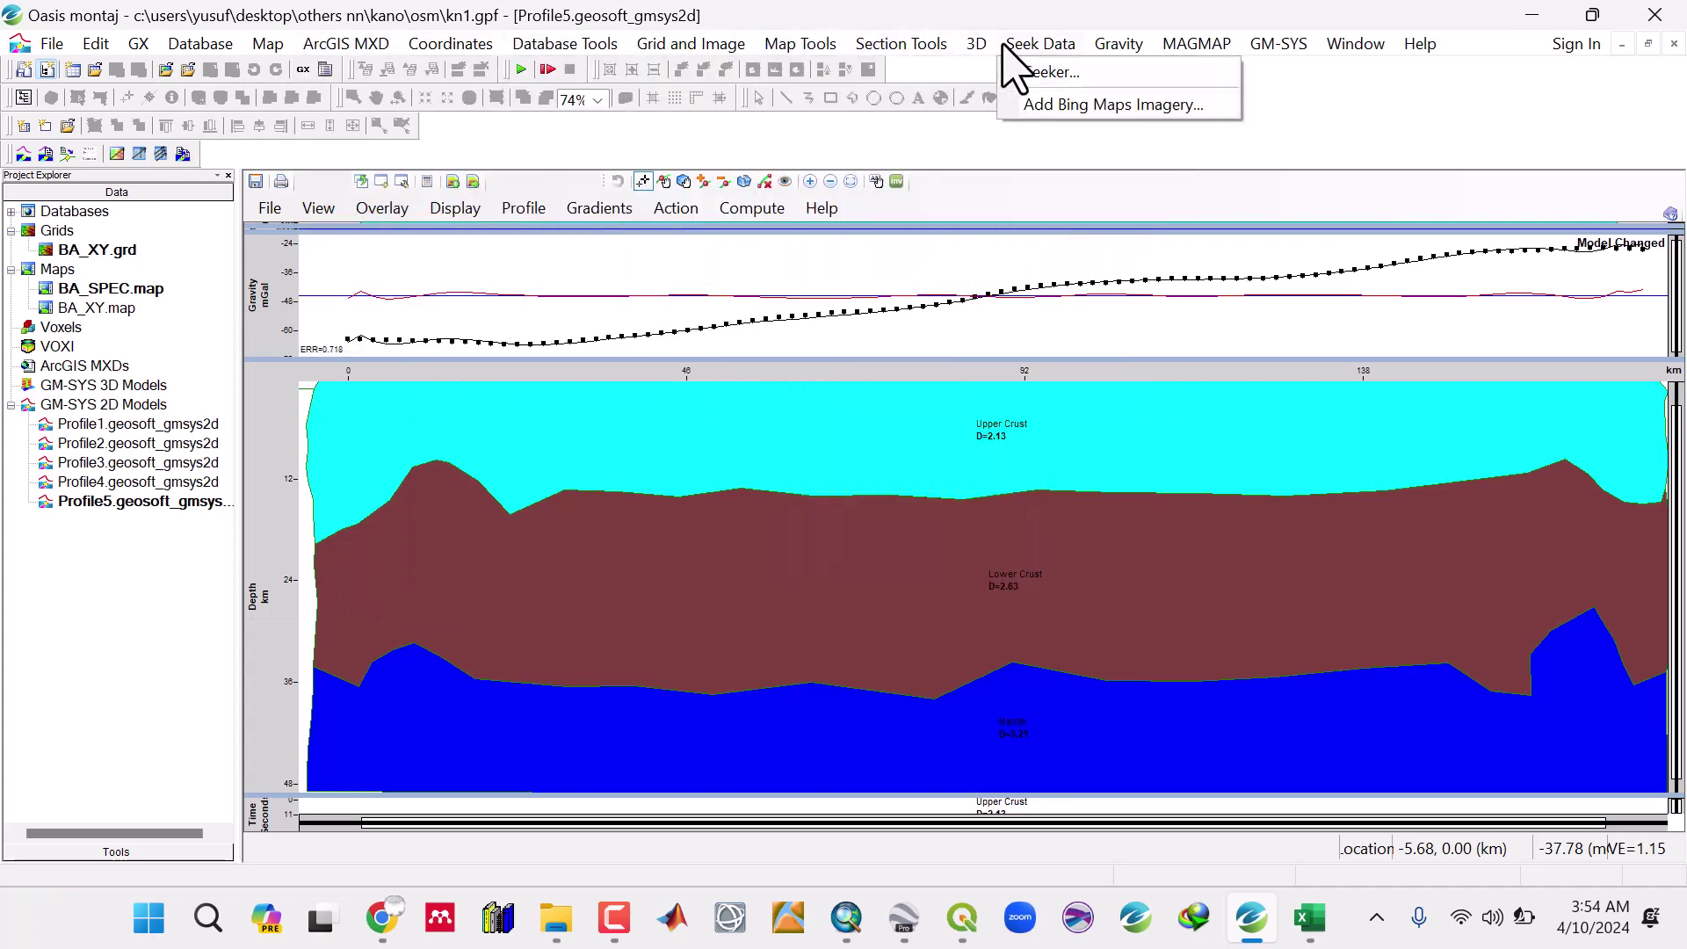
pyautogui.click(268, 44)
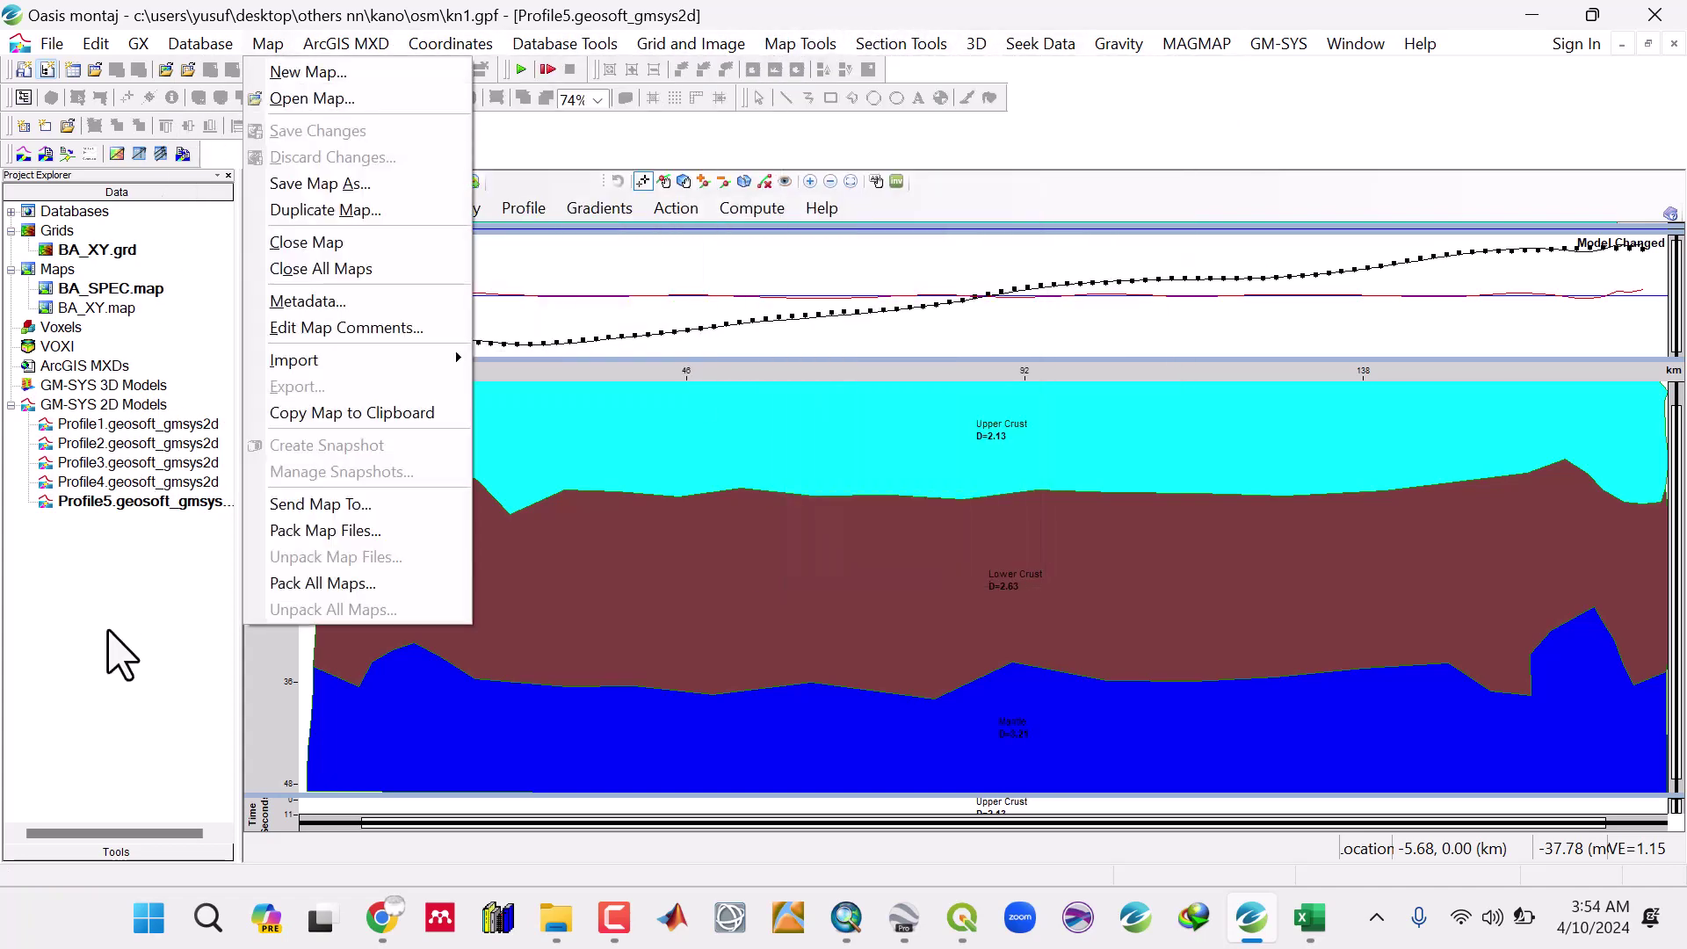
pyautogui.click(1131, 132)
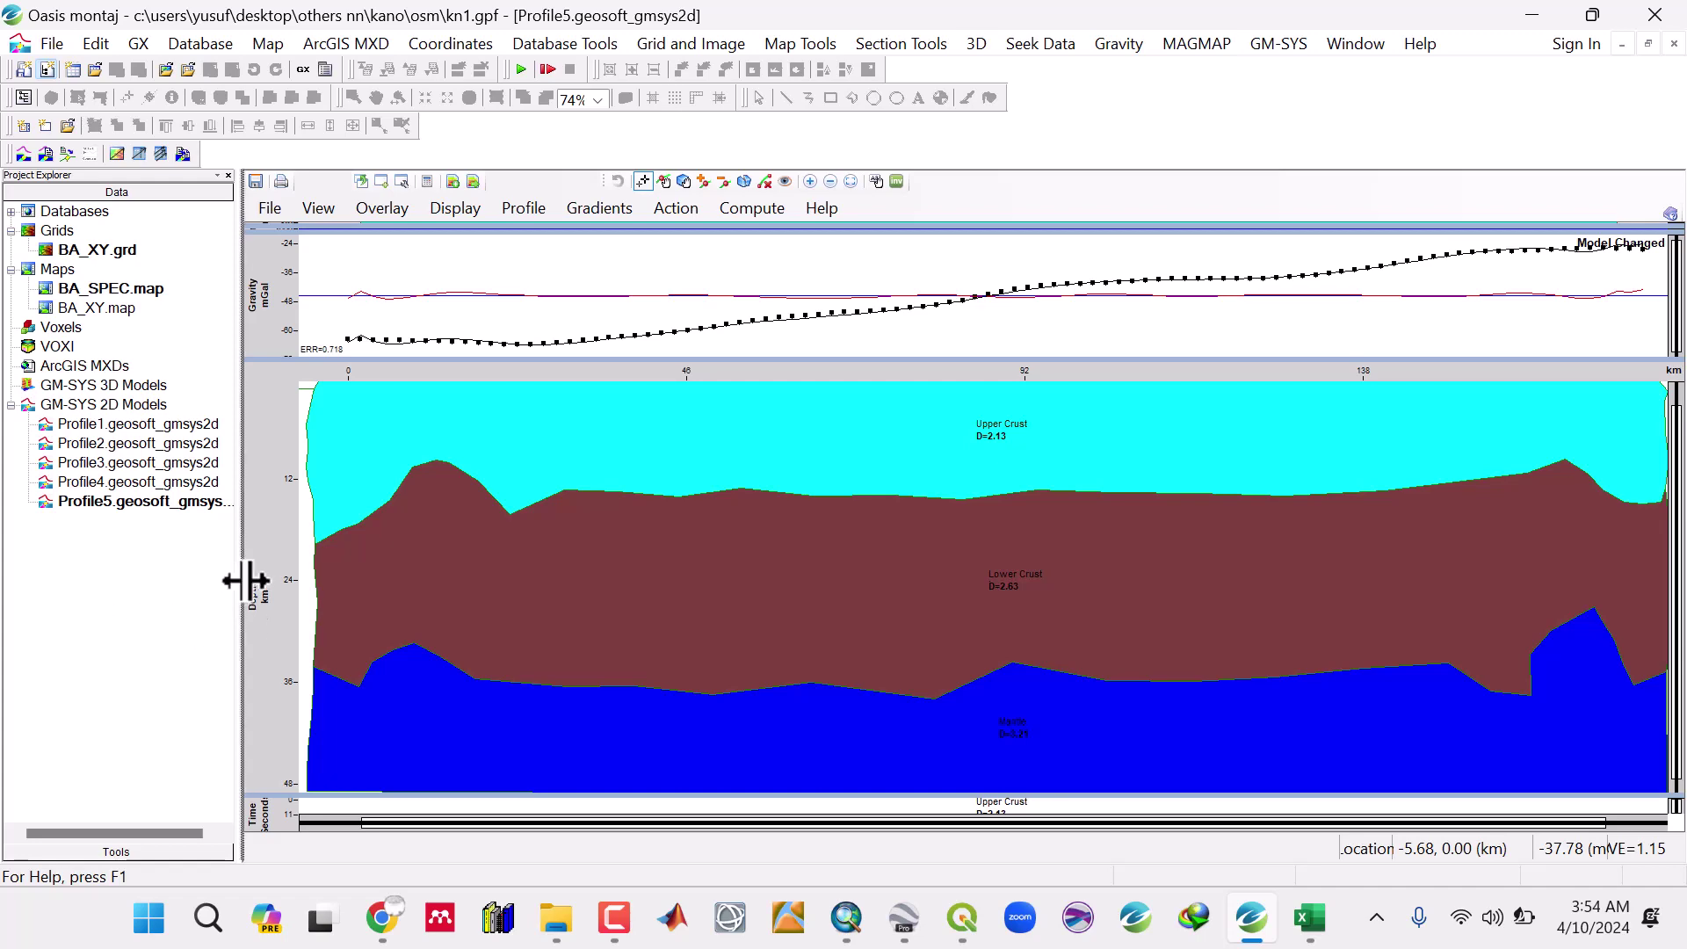
# Cycle through the ArcMap Bouguer map, Google Earth, QGIS and the Excel workbook, then minimise Excel
pyautogui.click(846, 916)
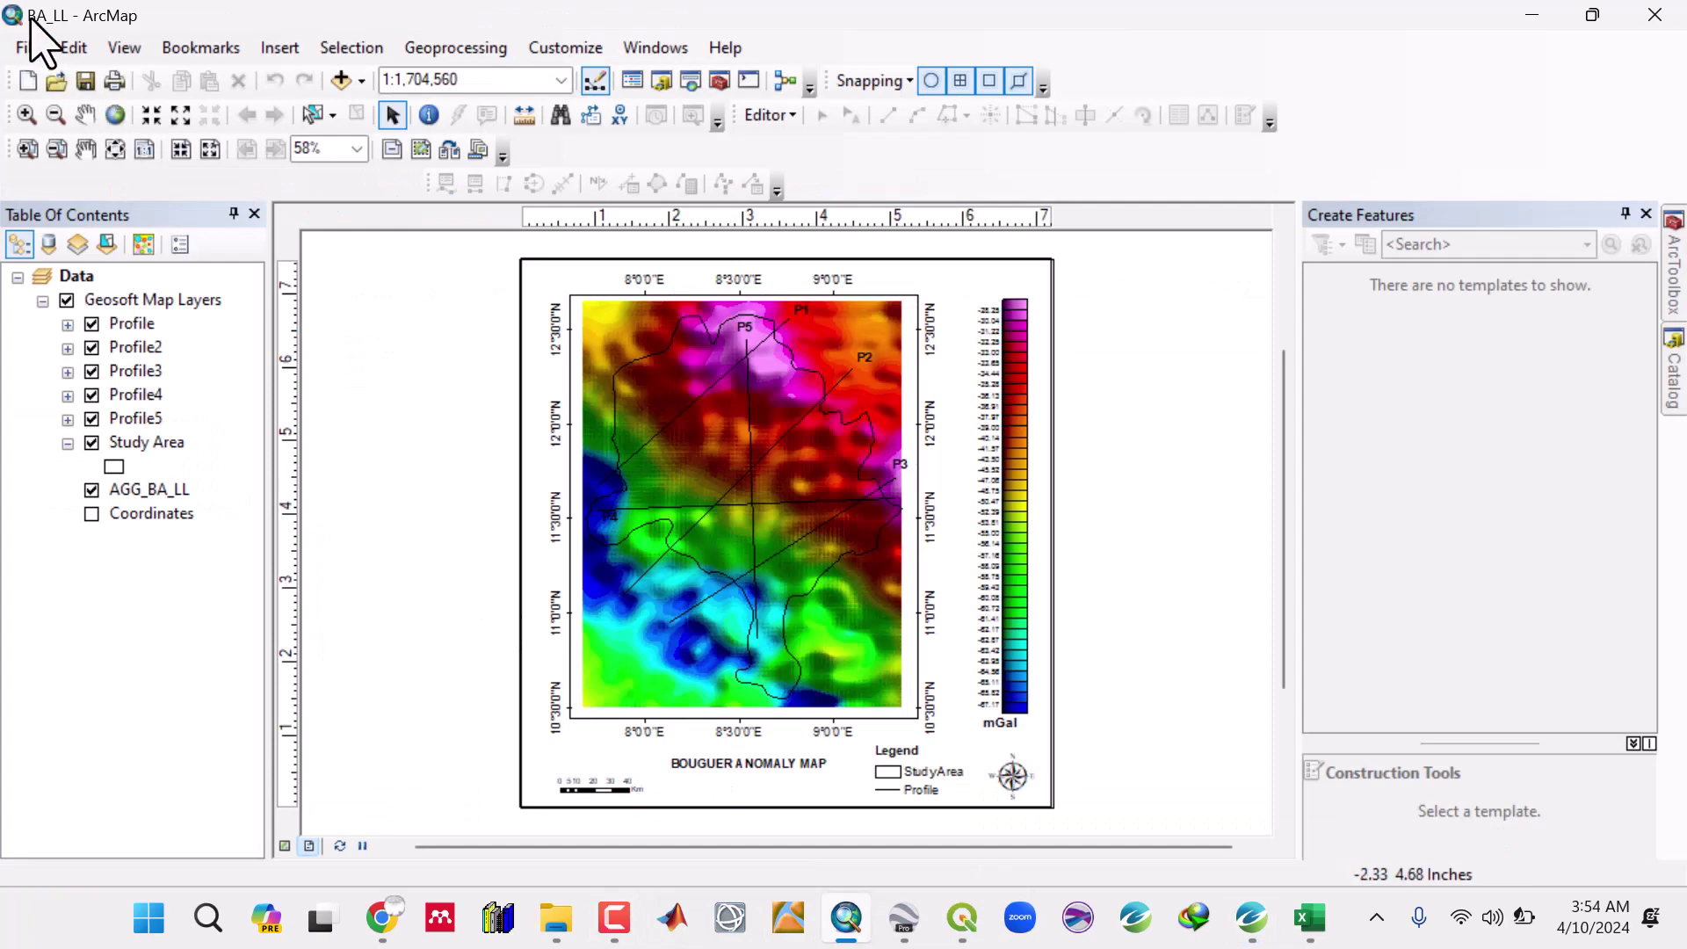
pyautogui.click(905, 917)
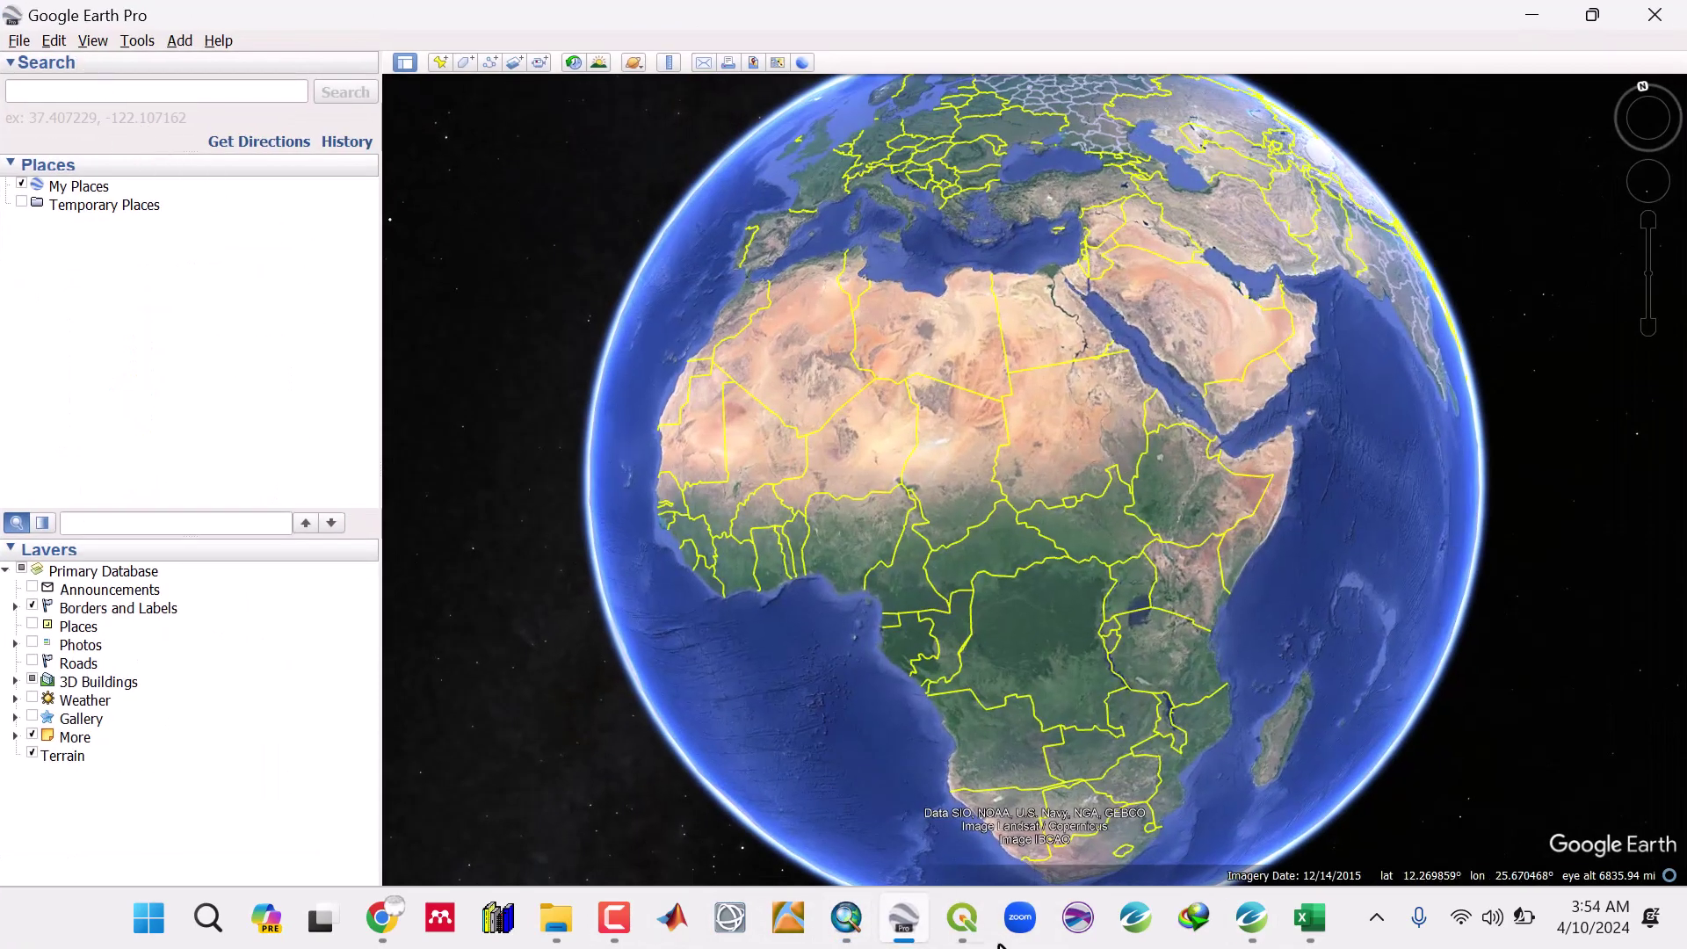
pyautogui.click(962, 915)
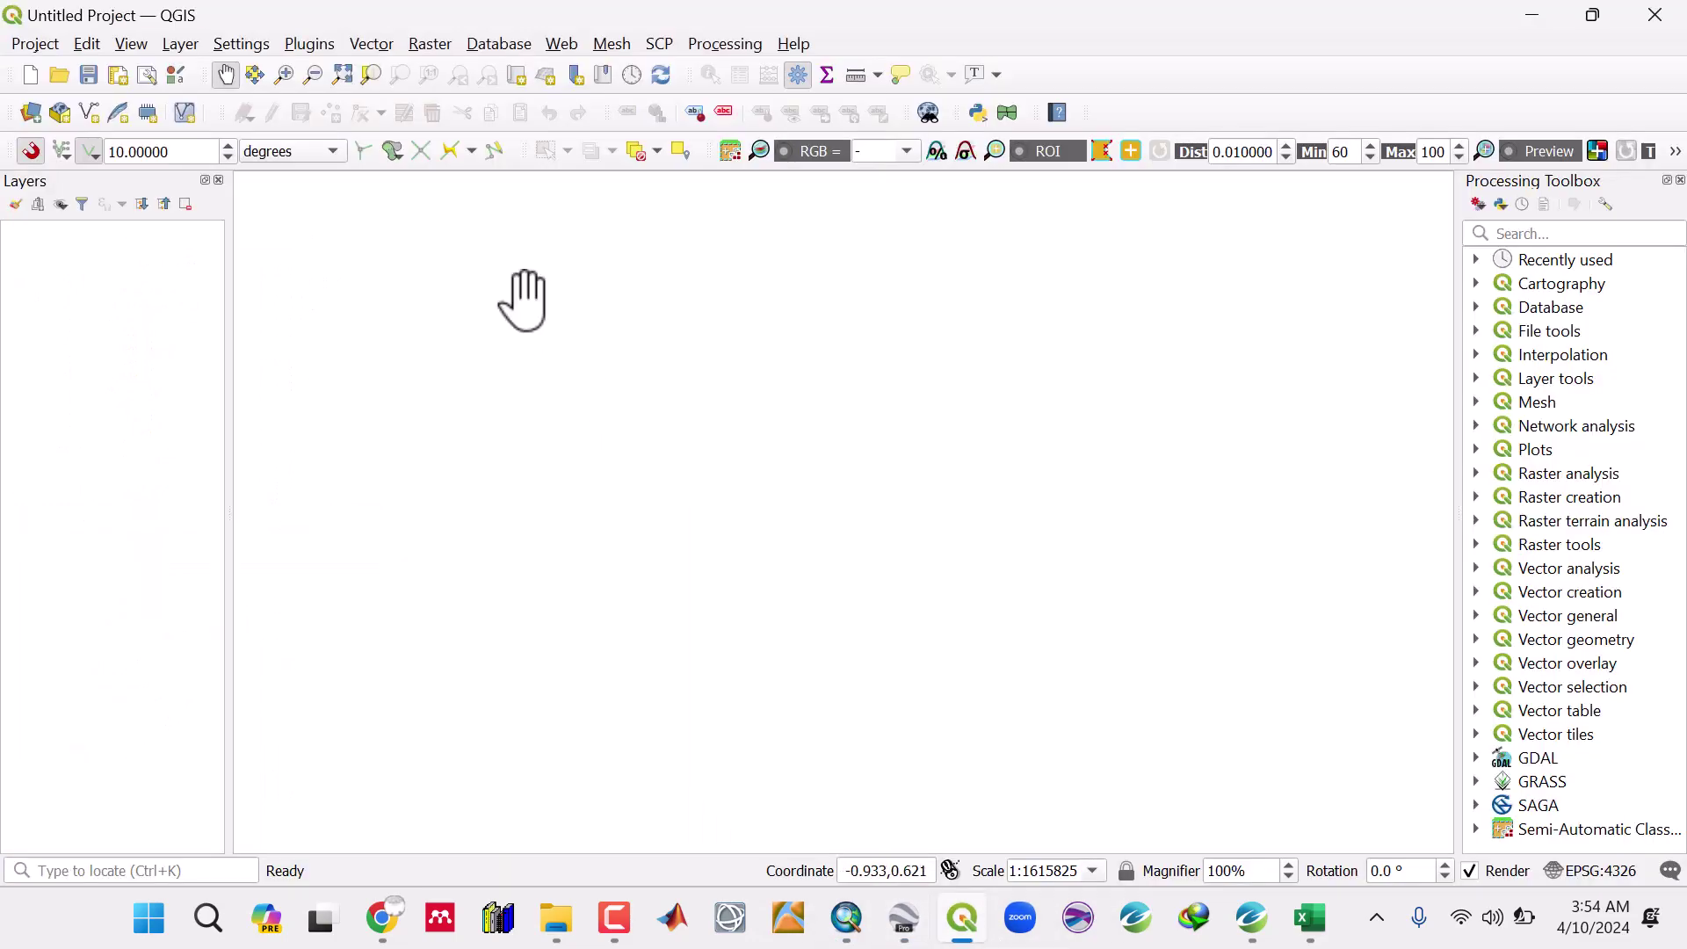
pyautogui.click(1311, 916)
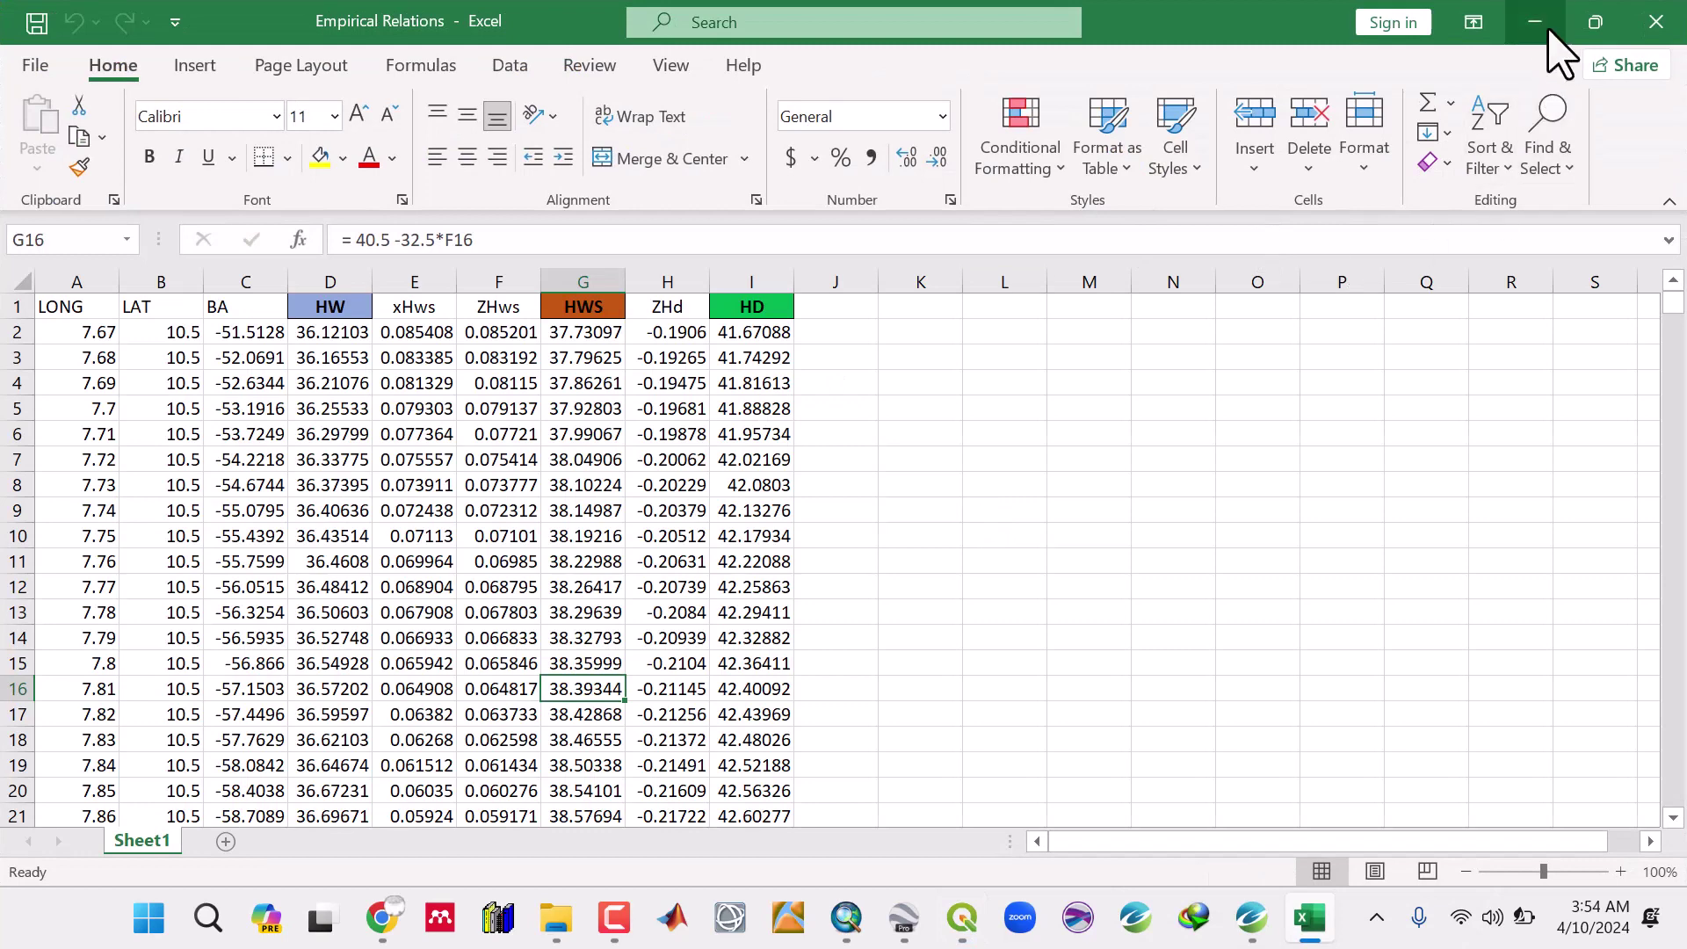
pyautogui.click(1536, 23)
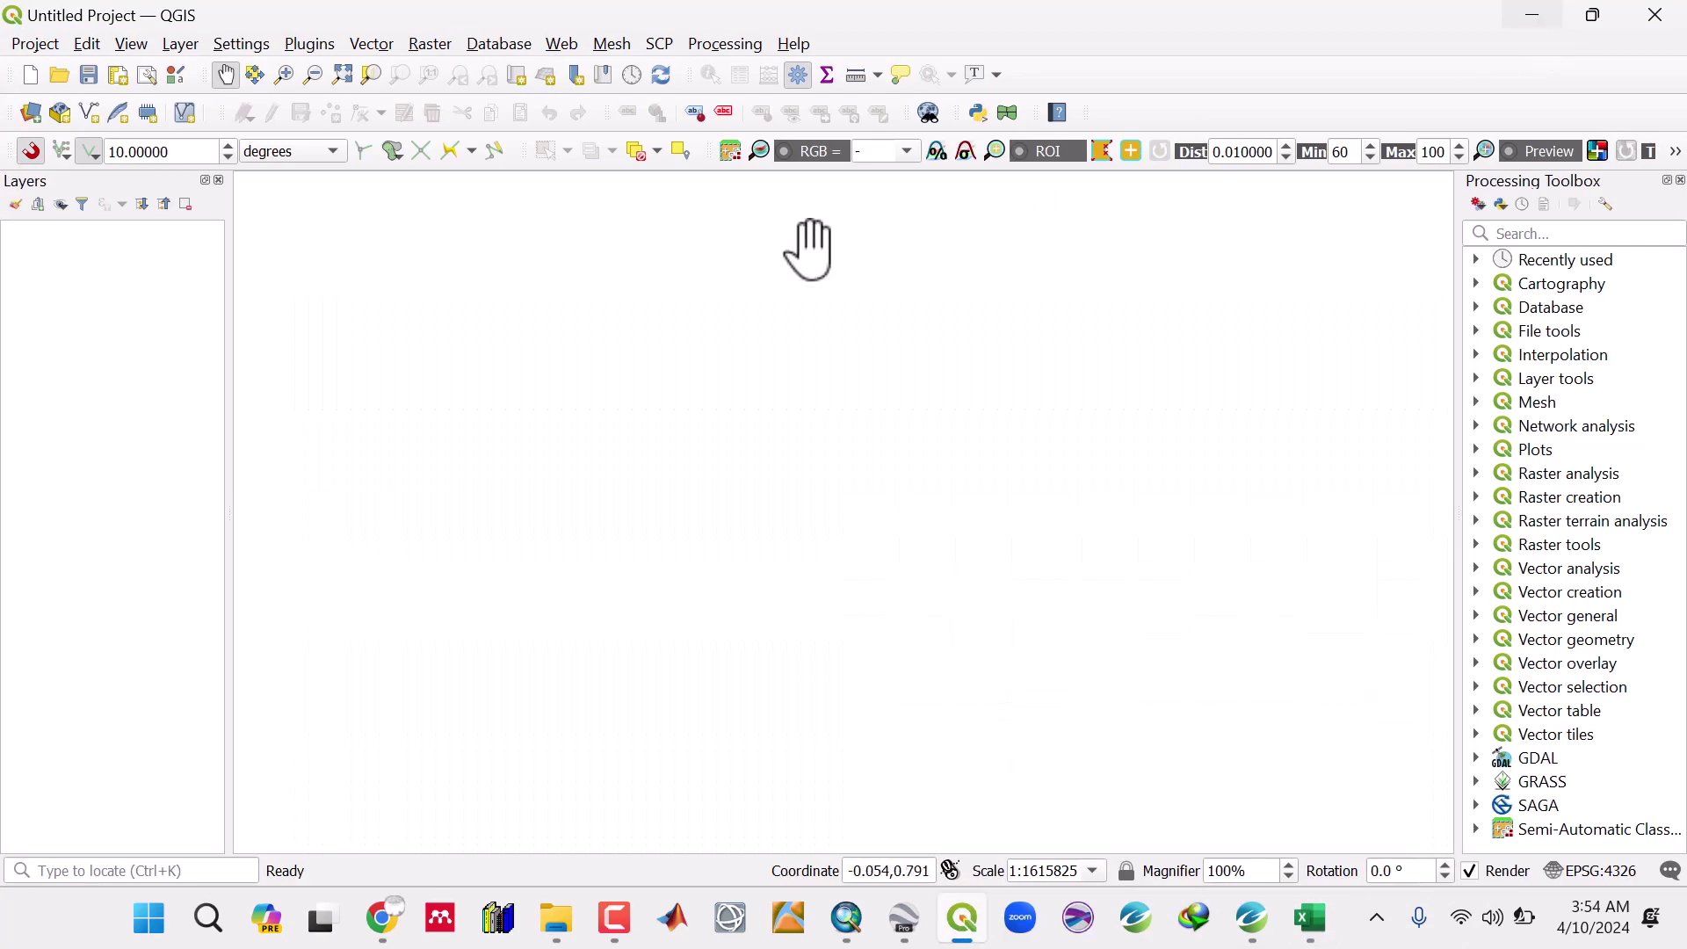